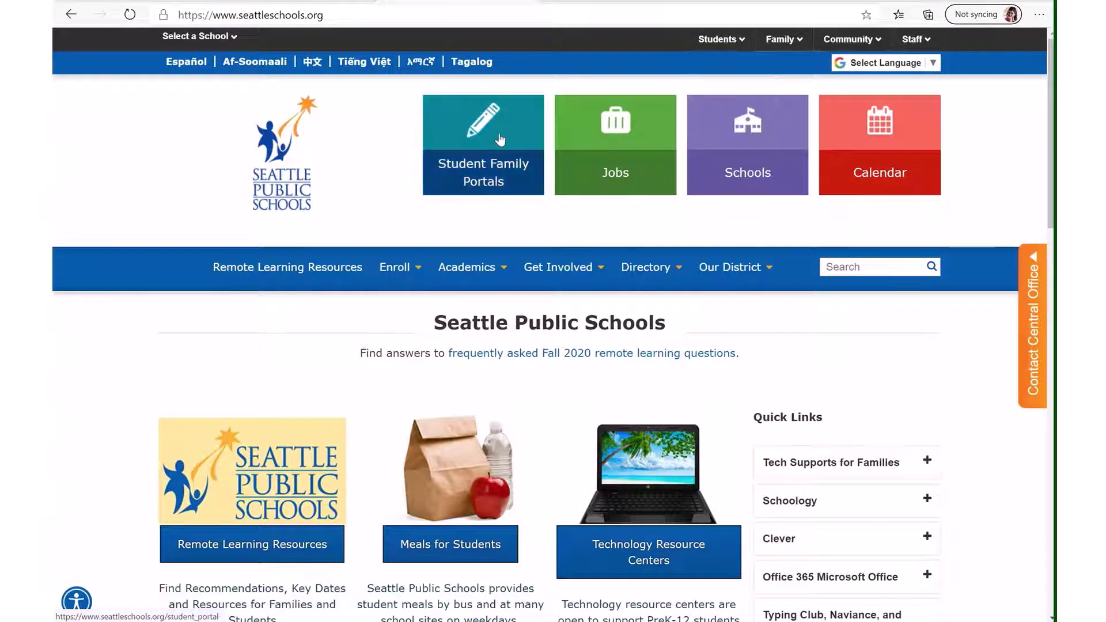
- Go to the Student and Family Portals page on seattleschools.org
click(500, 139)
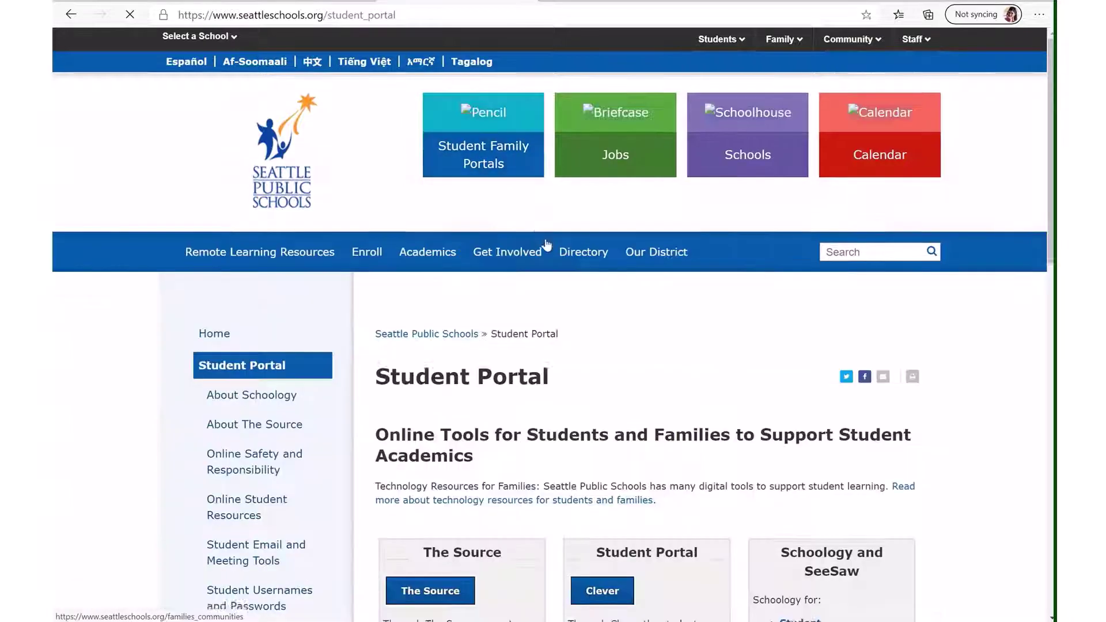
scroll(640, 535, down, 2)
scroll(646, 450, down, 1)
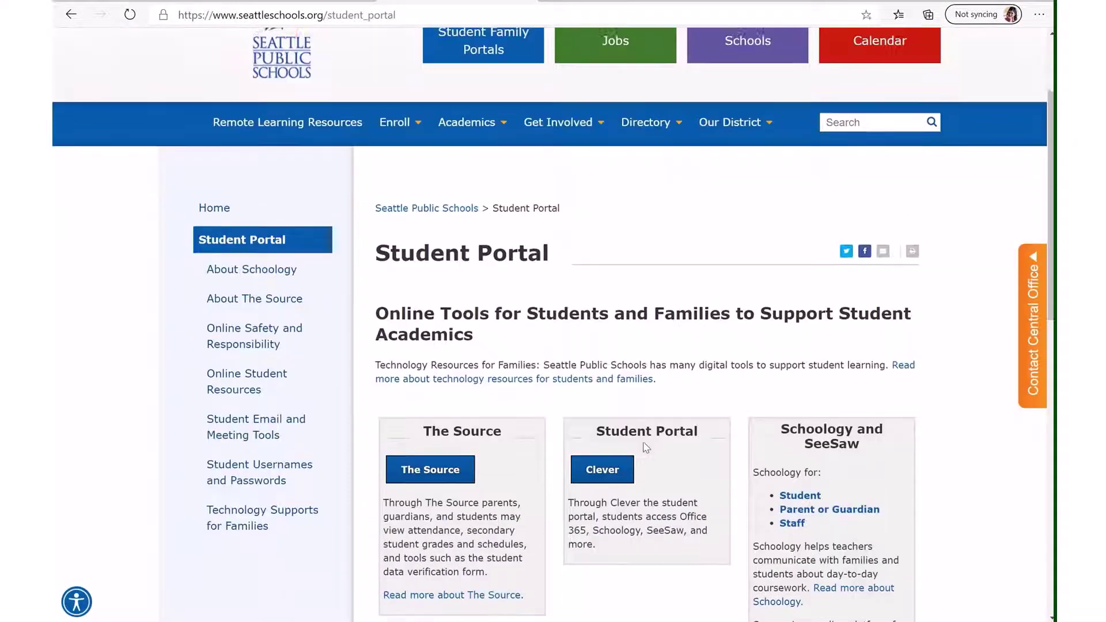
- Sign in to Clever with the school Active Directory account as a teacher
click(610, 467)
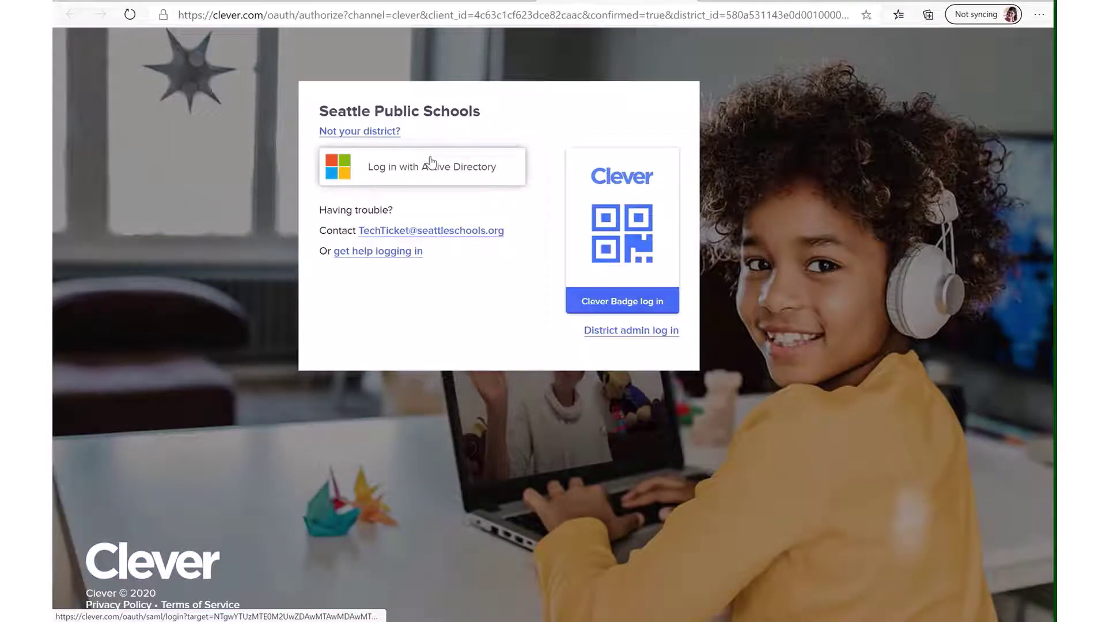
click(429, 159)
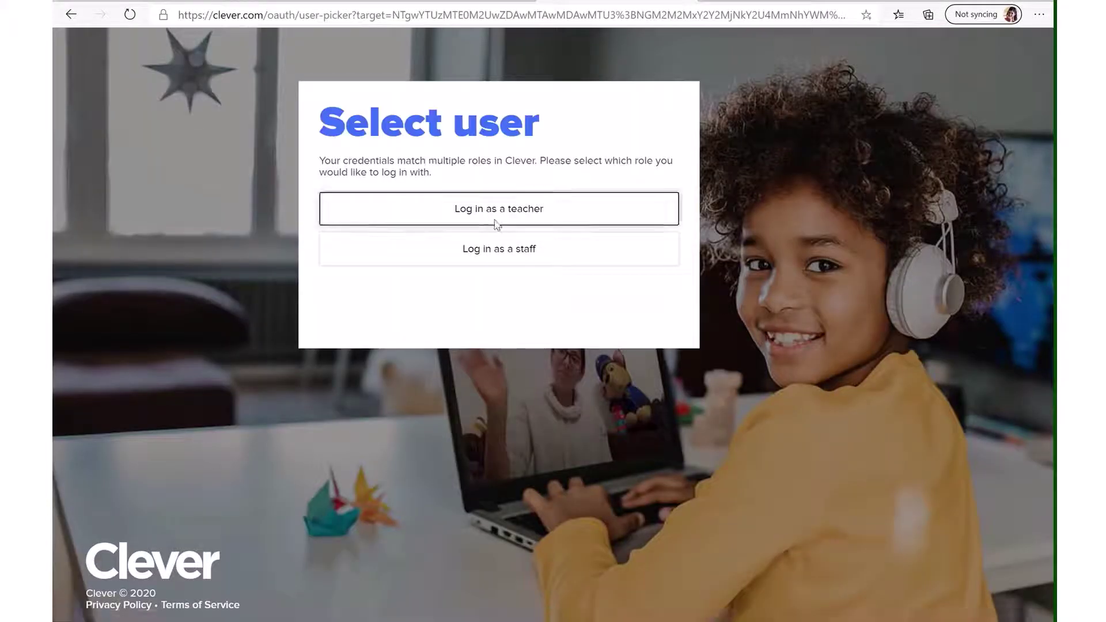
click(496, 219)
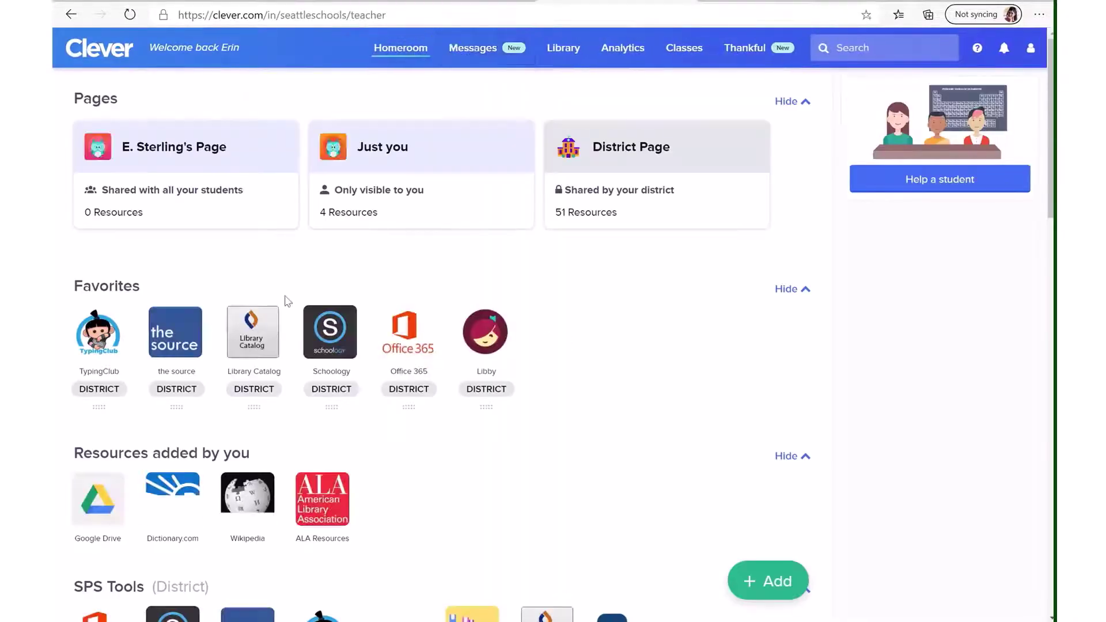
scroll(252, 323, down, 1)
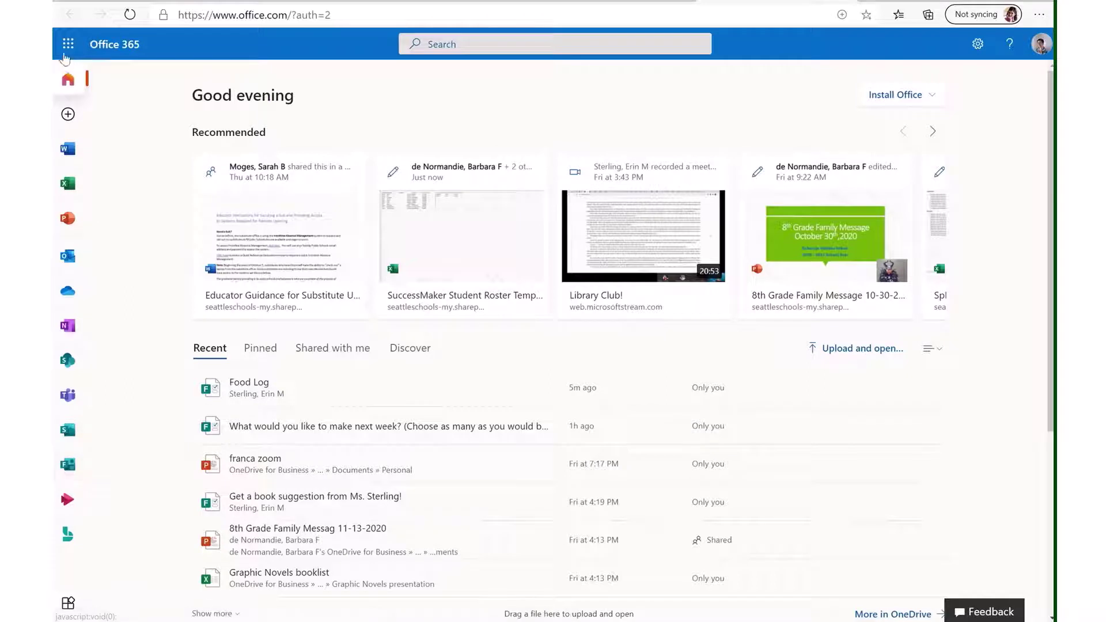
- Launch Microsoft Forms from the Office 365 app launcher
click(69, 44)
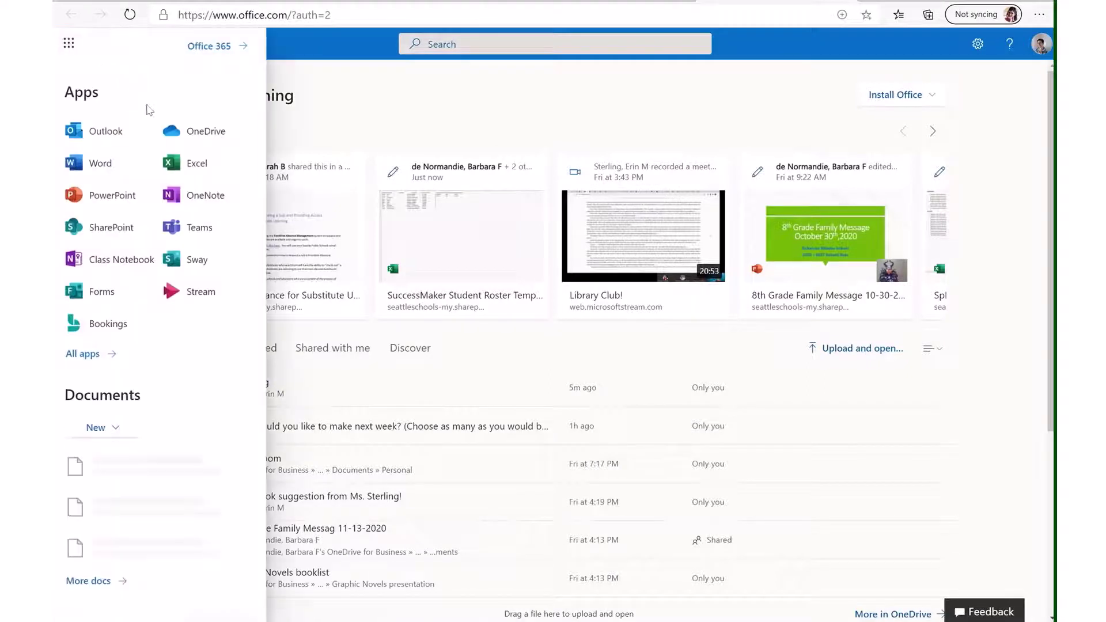
click(103, 294)
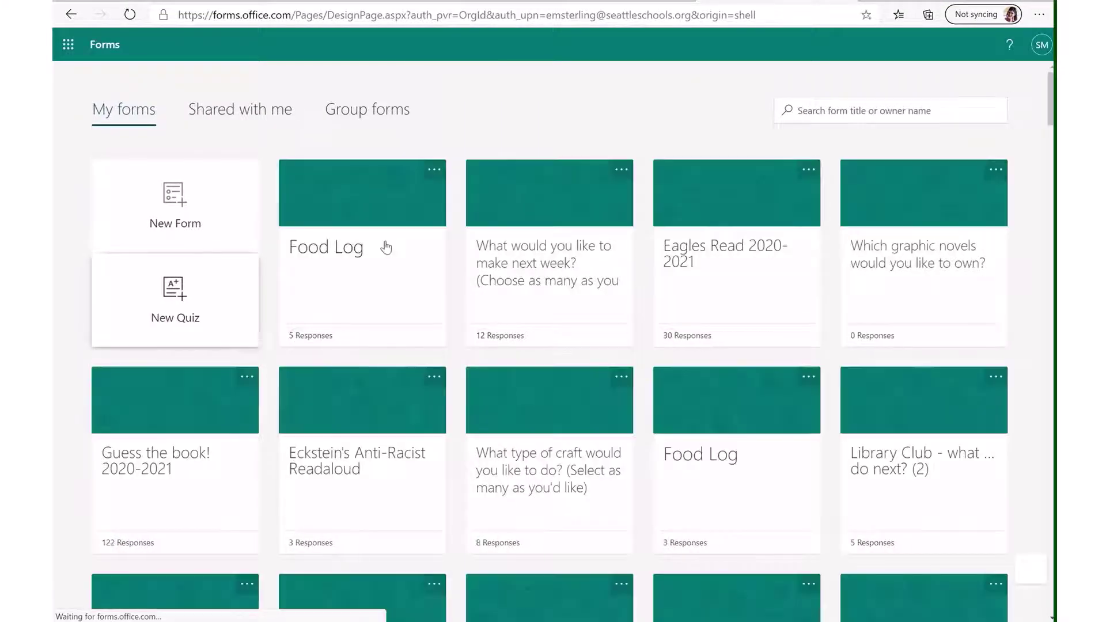
- Open the Food Log form from My forms
click(383, 248)
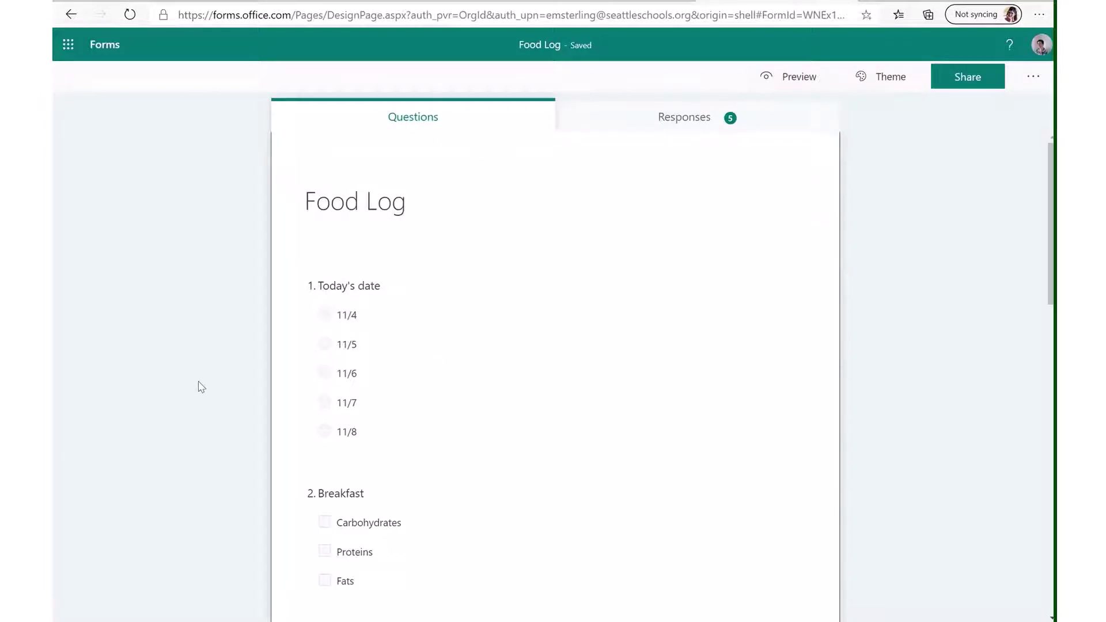
scroll(323, 436, down, 1)
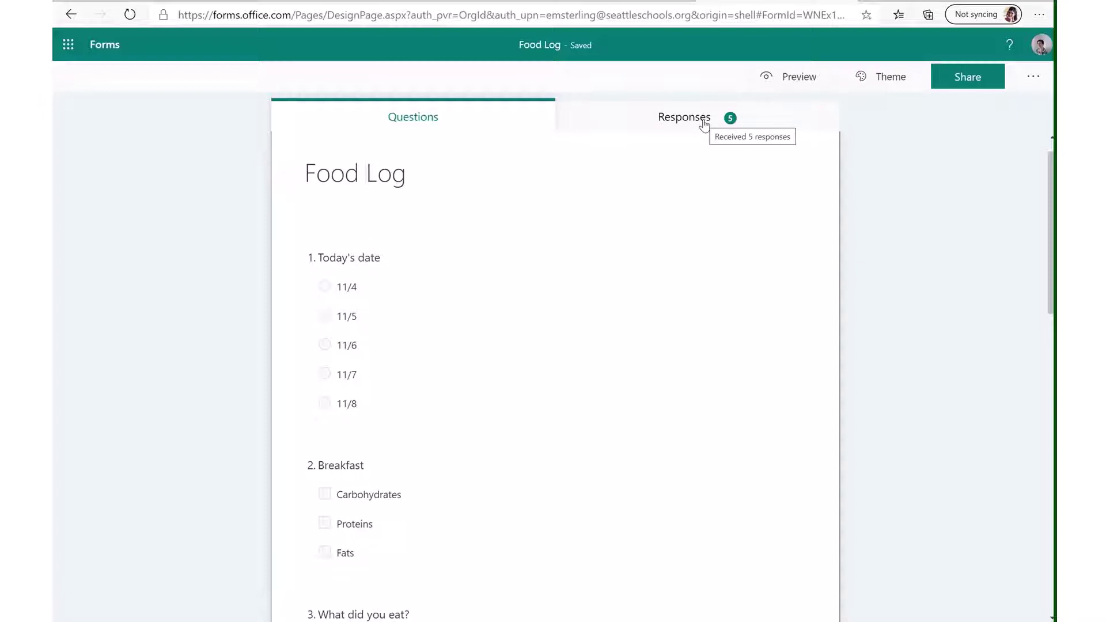
- Show the Food Log responses summary with its pie charts
click(705, 125)
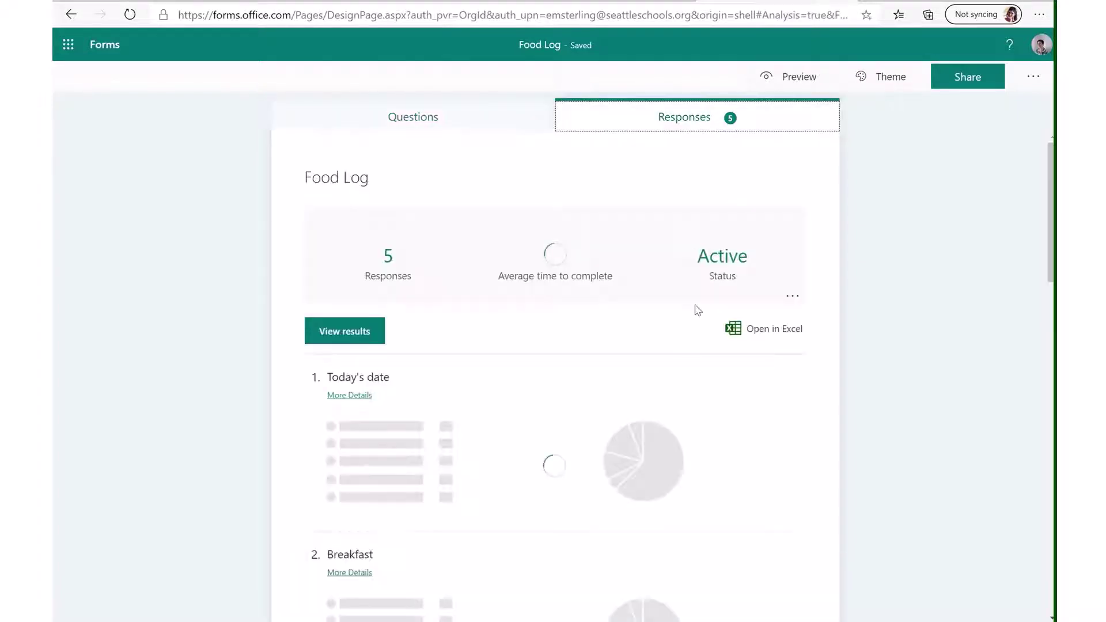
scroll(858, 352, down, 1)
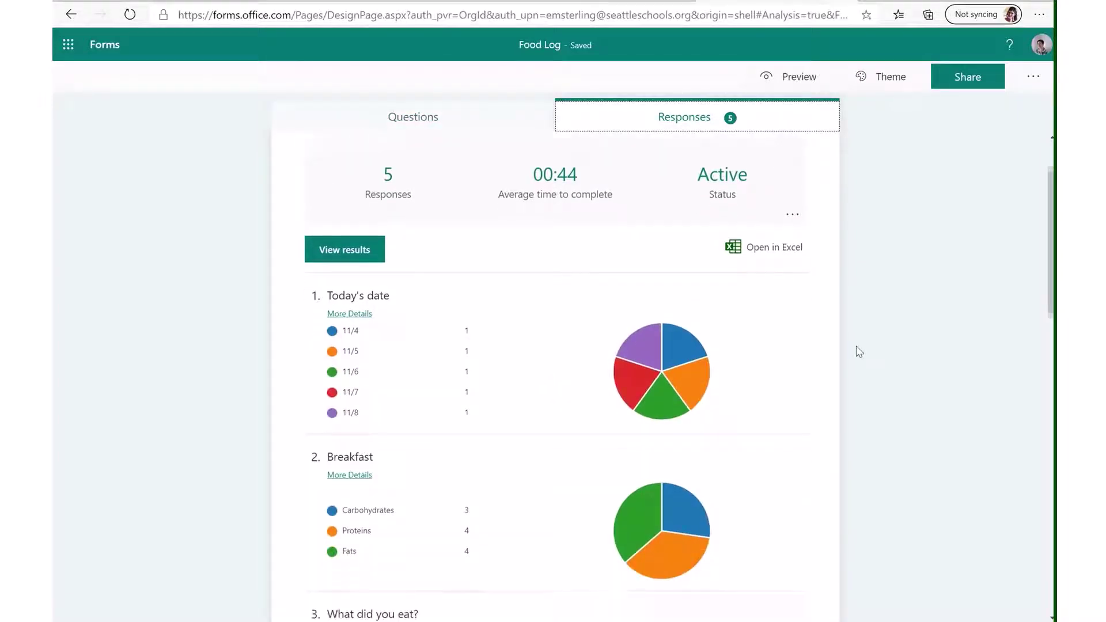
scroll(858, 351, down, 1)
scroll(859, 352, down, 1)
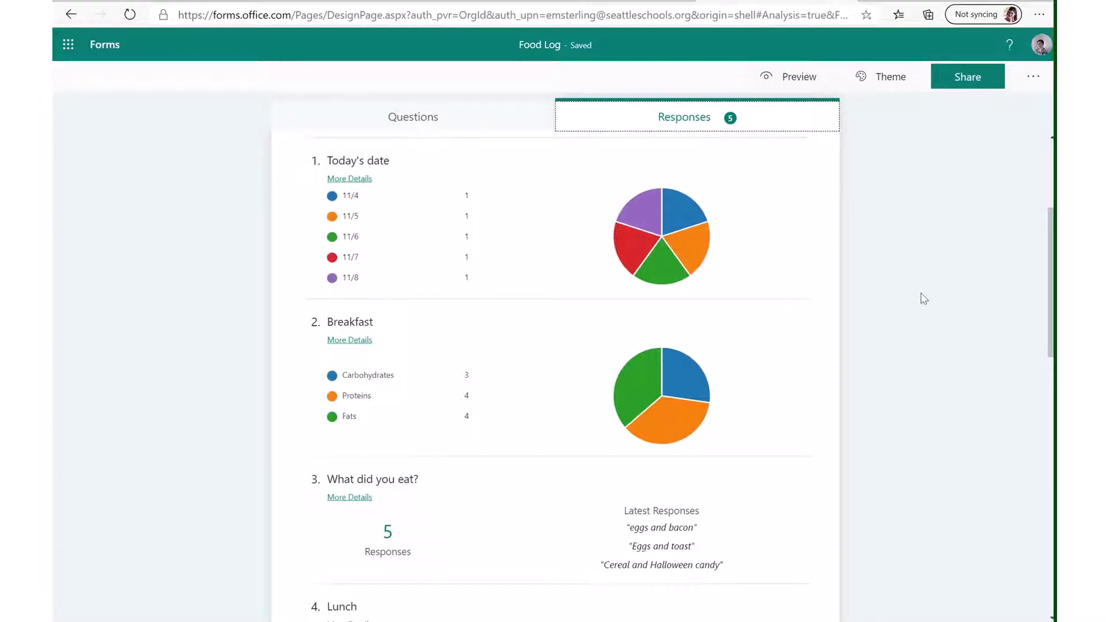
scroll(921, 298, down, 1)
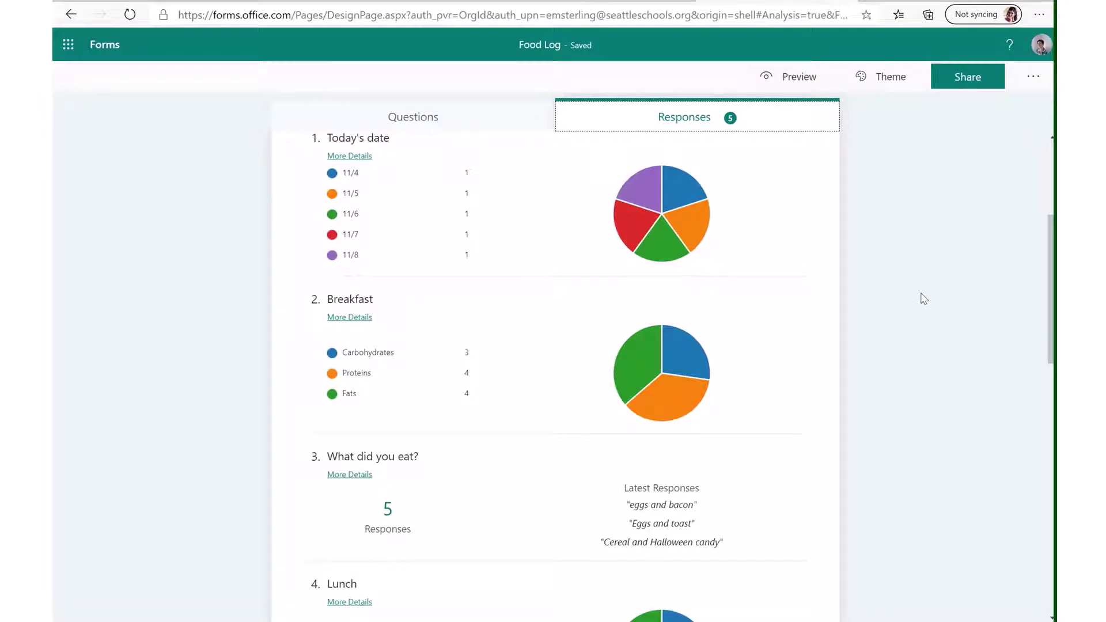
scroll(921, 298, down, 1)
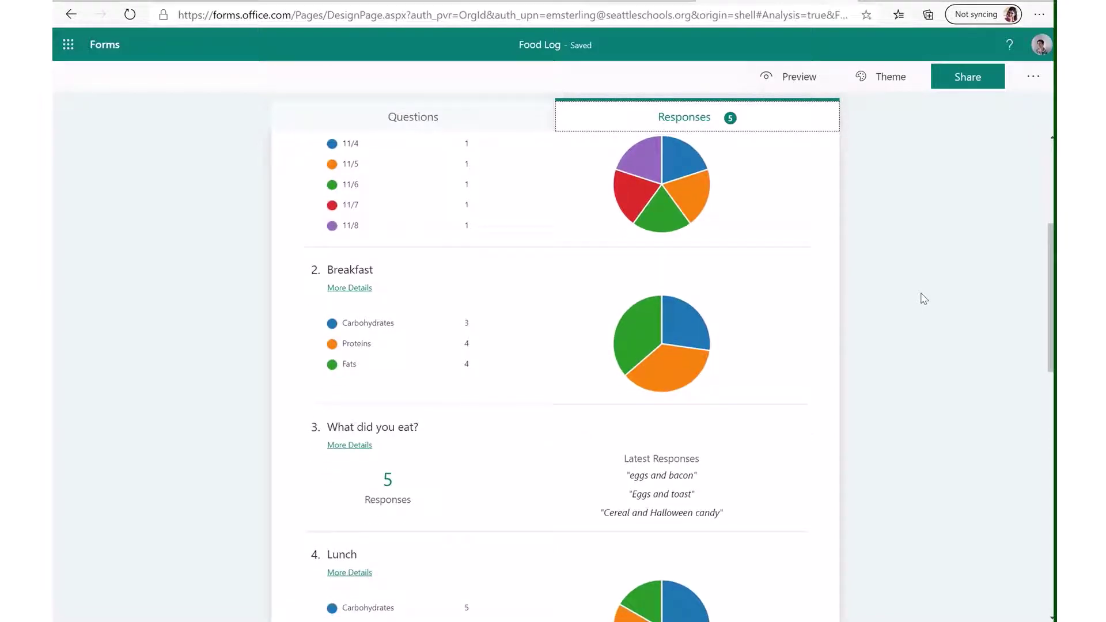
scroll(921, 299, down, 1)
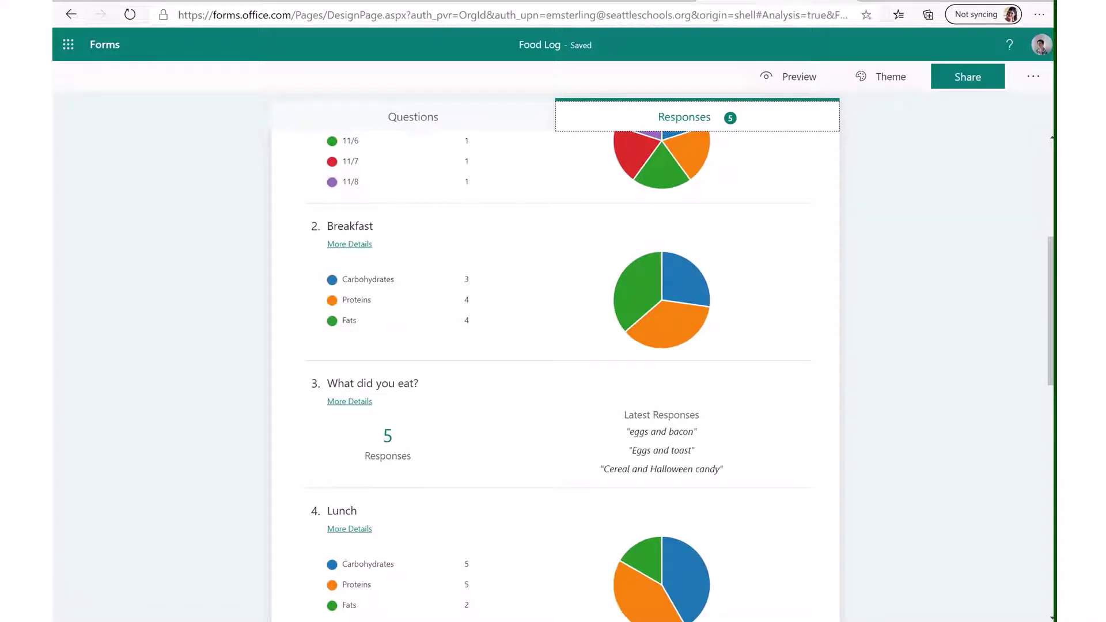
- Launch Snip & Sketch and capture a rectangle snip of the Breakfast pie chart
click(70, 616)
text(s)
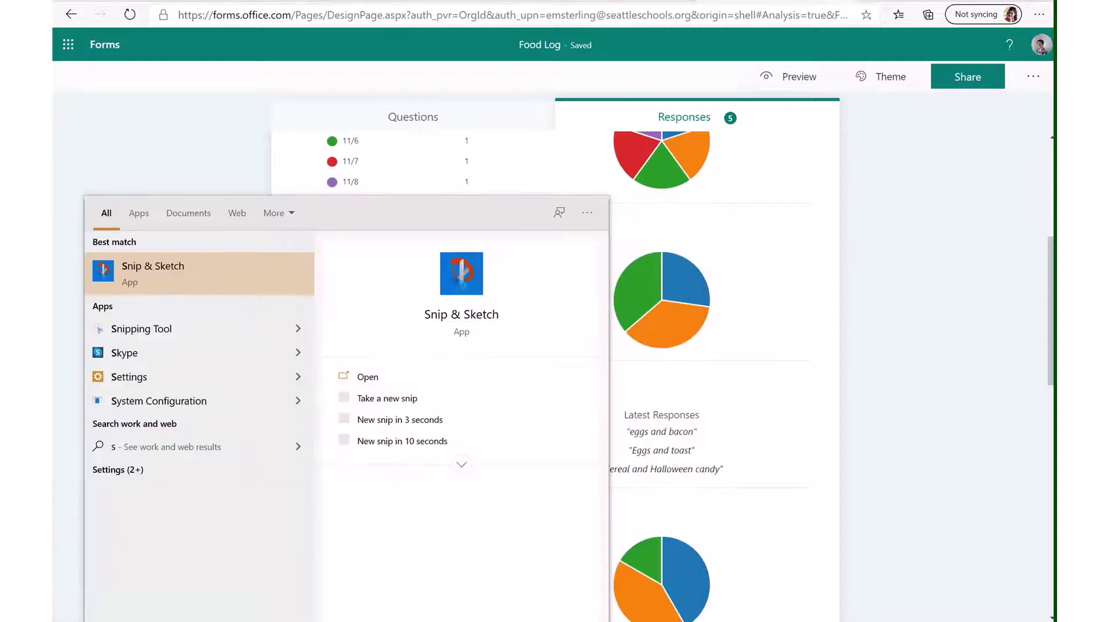
text(n)
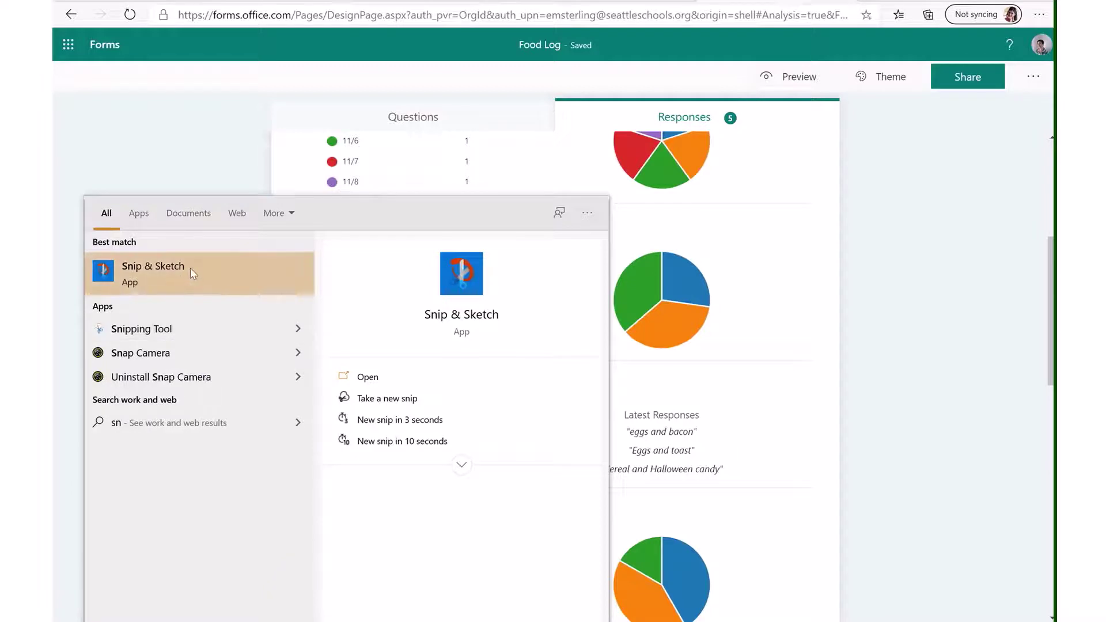
click(190, 268)
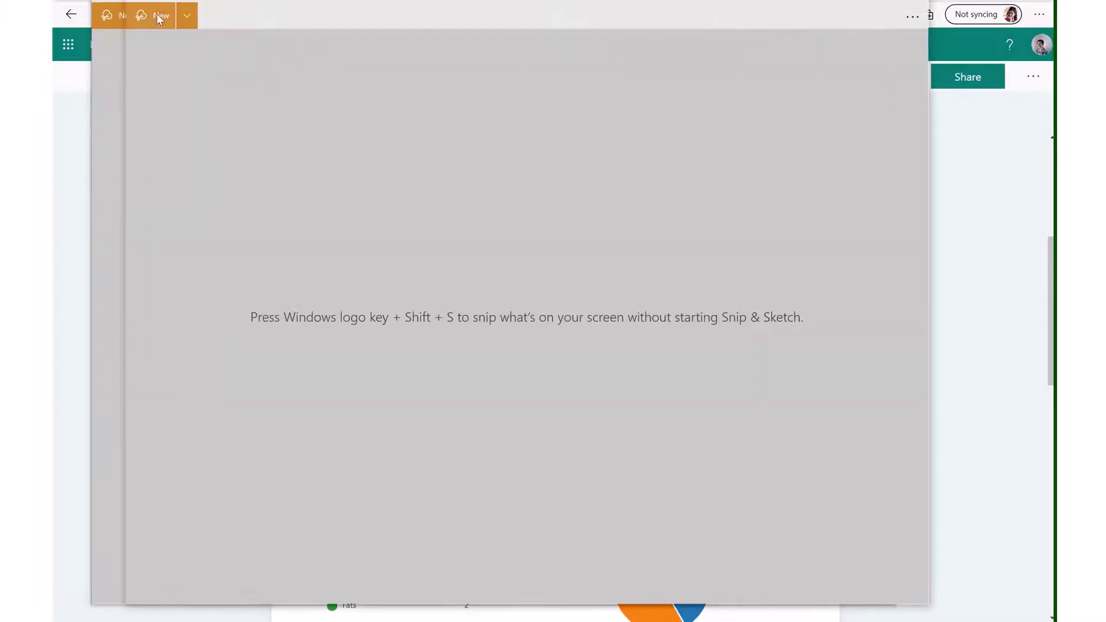
click(130, 15)
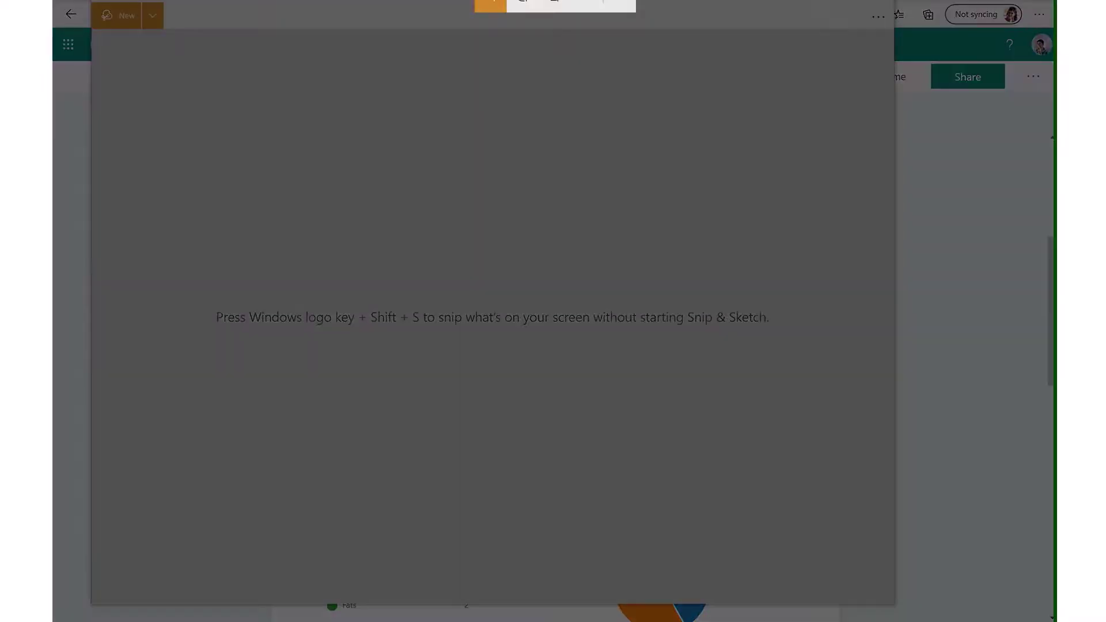
click(630, 6)
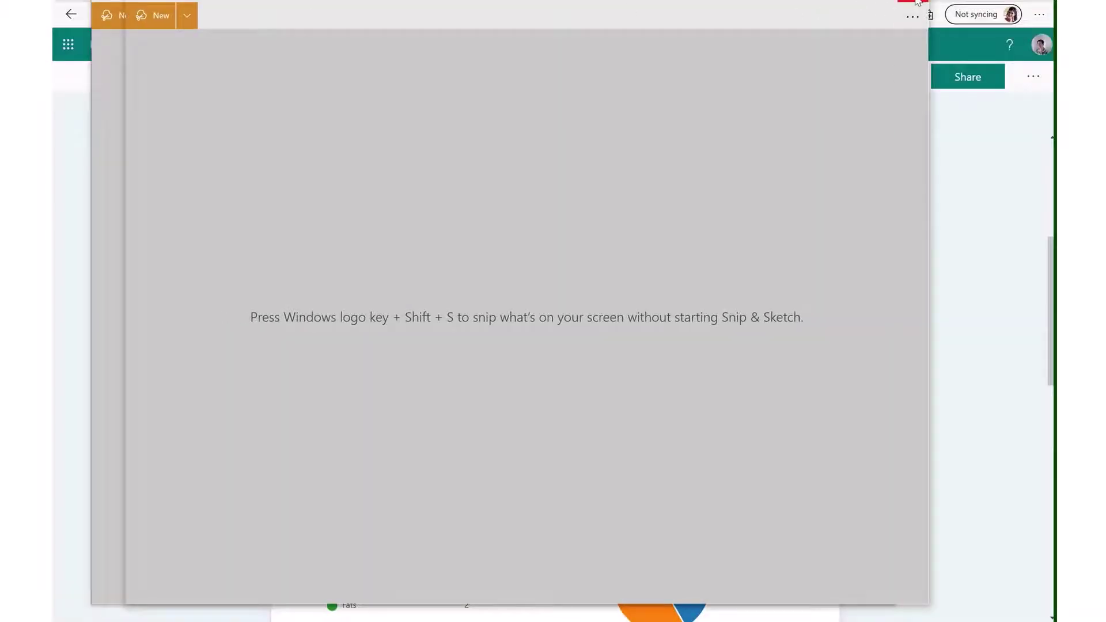
click(128, 18)
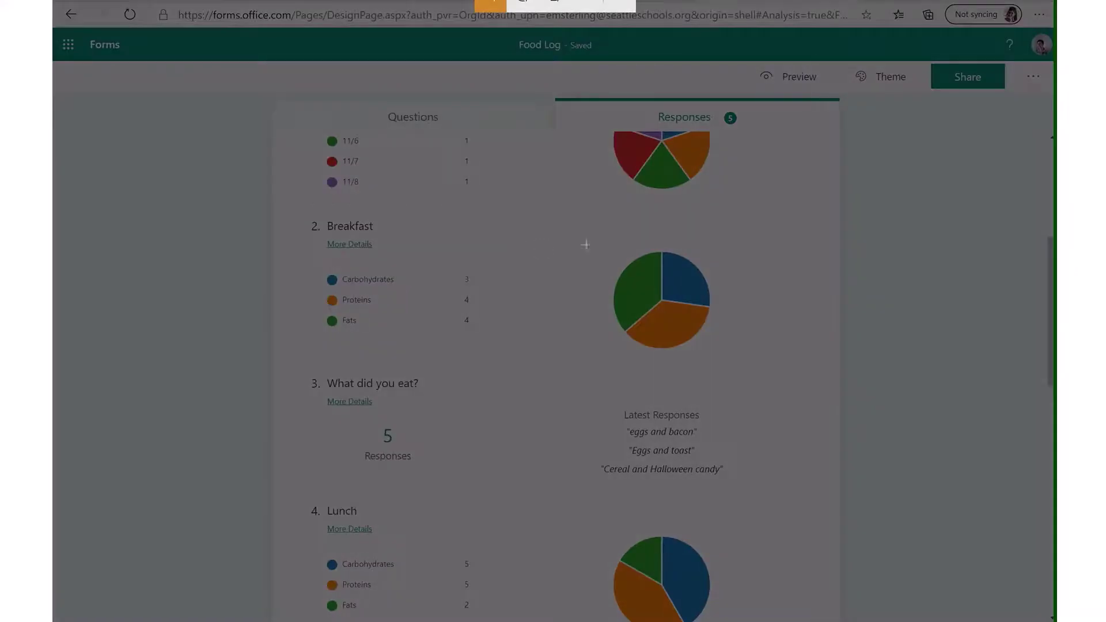
drag(592, 231, 726, 356)
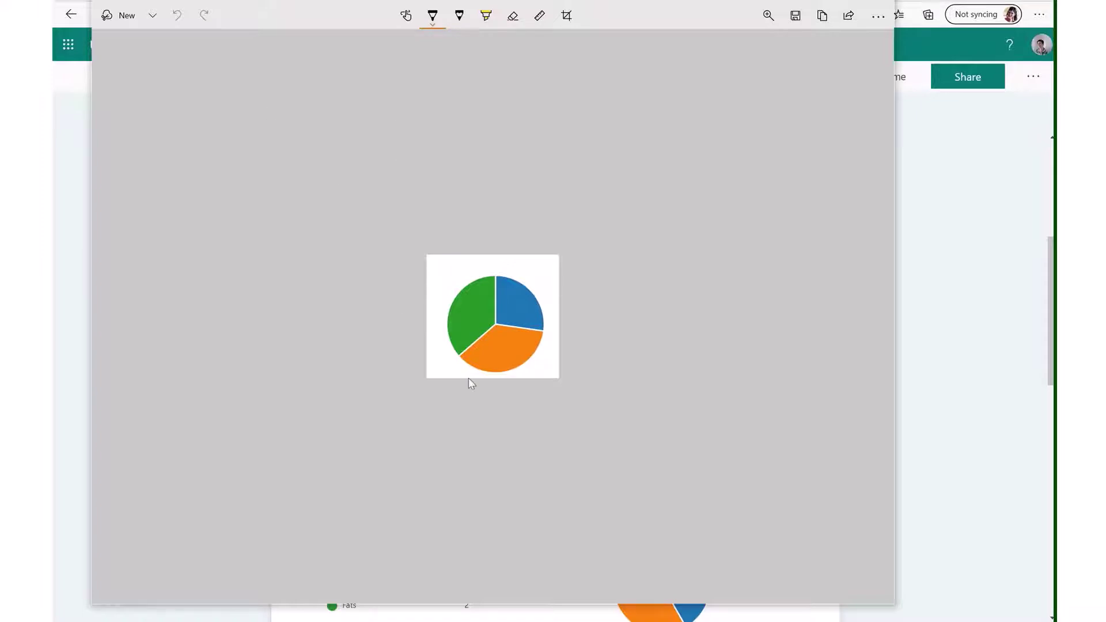
- Snip the Breakfast legend together with the pie chart and copy it
click(123, 23)
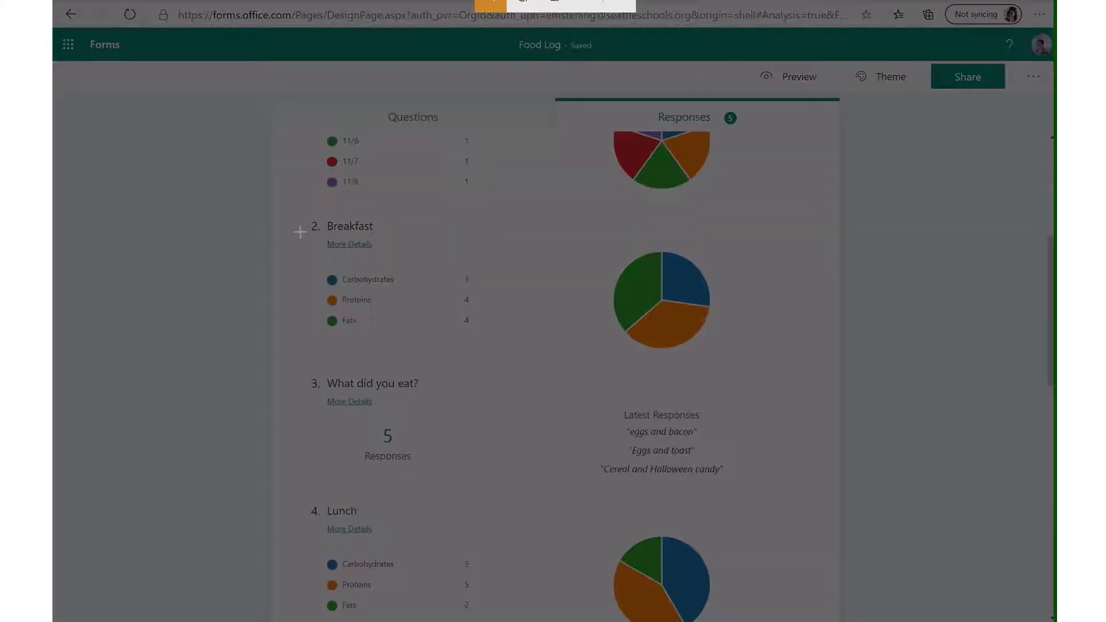
drag(309, 247, 722, 353)
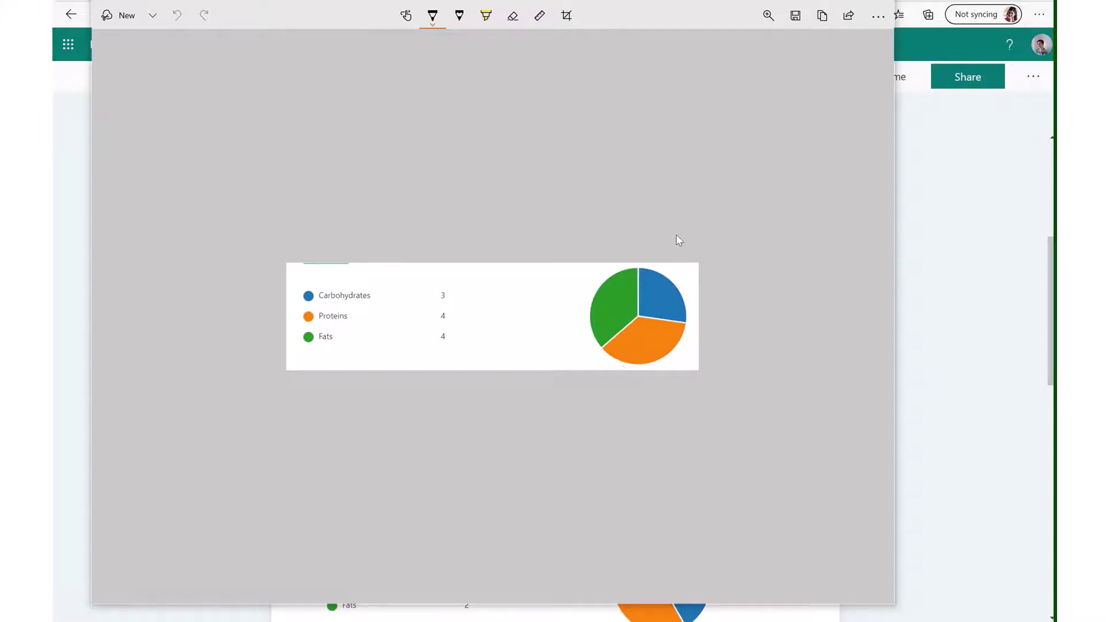
click(821, 20)
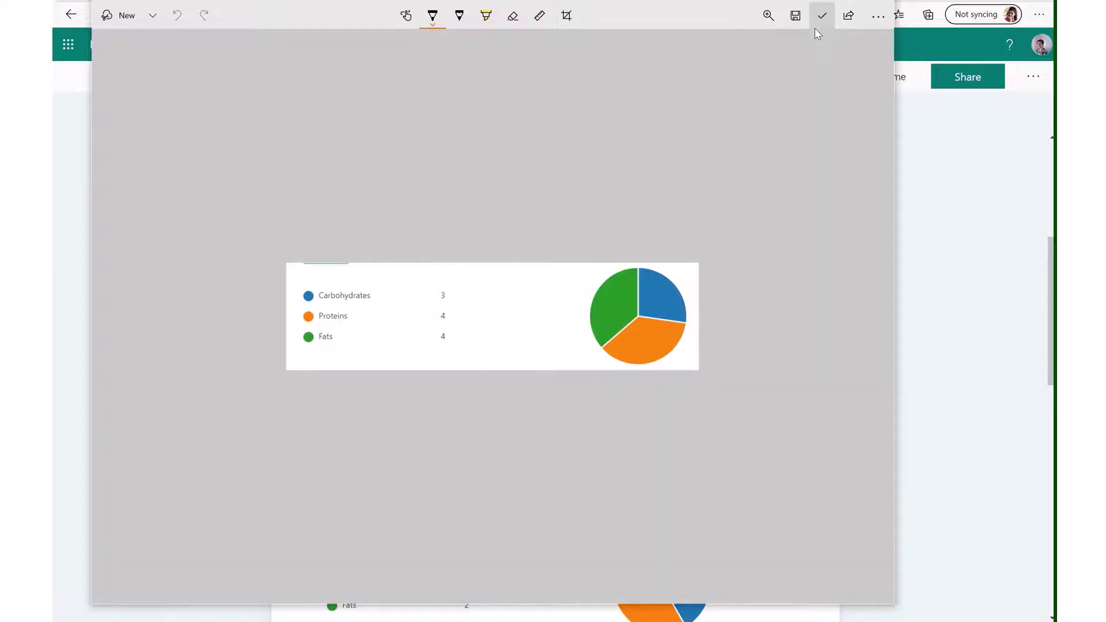
- Add a blank second slide in PowerPoint and paste the Breakfast chart snip onto it
mouse_move(631, 616)
click(617, 590)
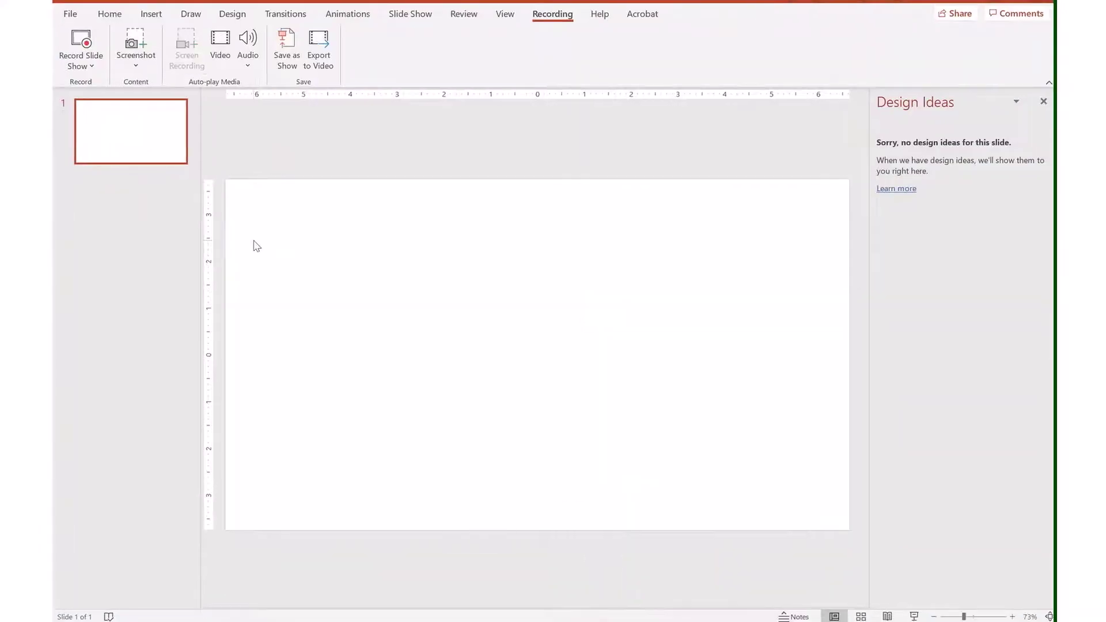
key(ctrl+m)
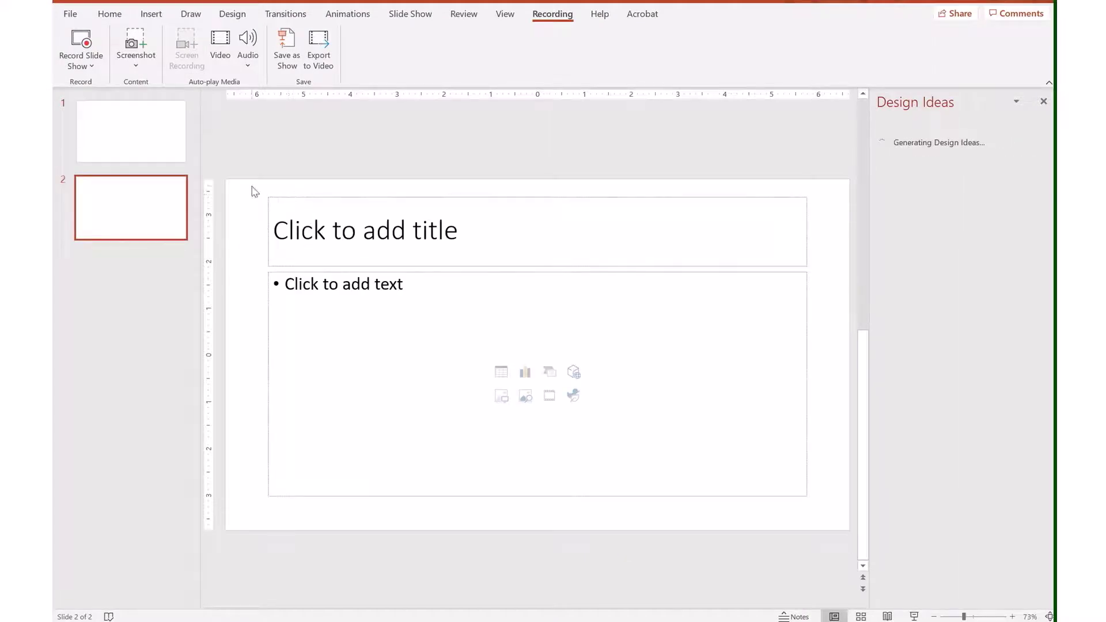
drag(252, 190, 836, 538)
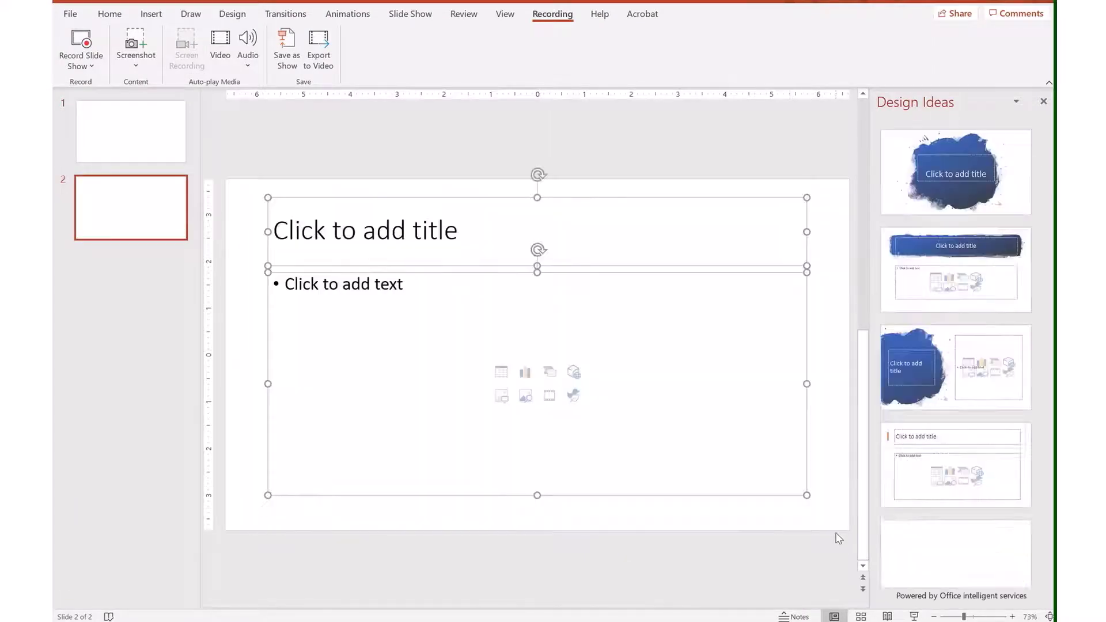
key(Delete)
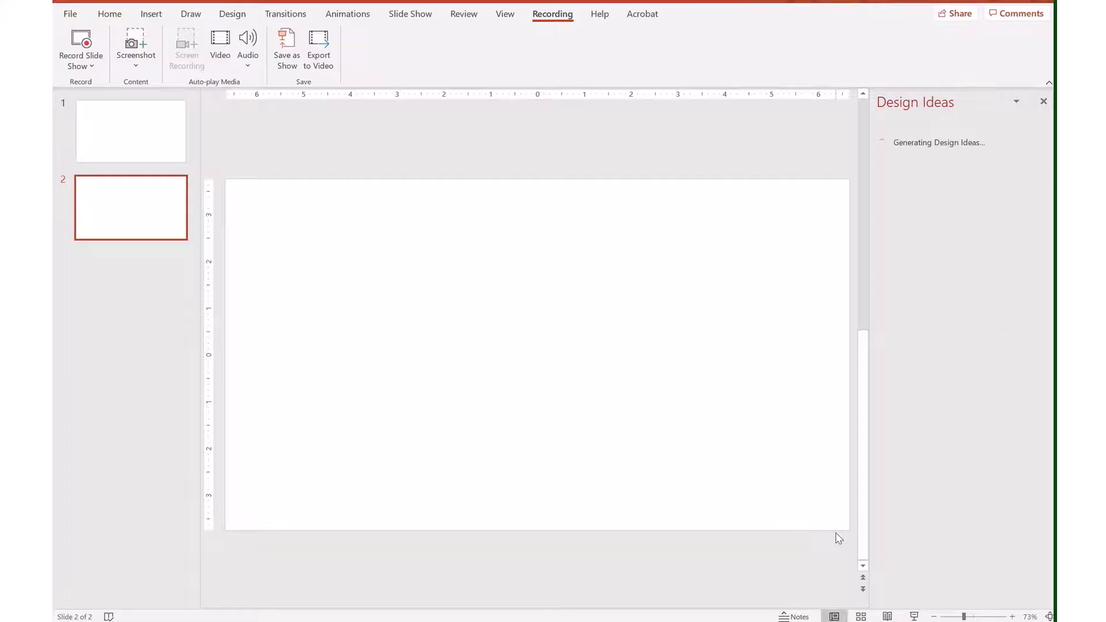
key(ctrl+v)
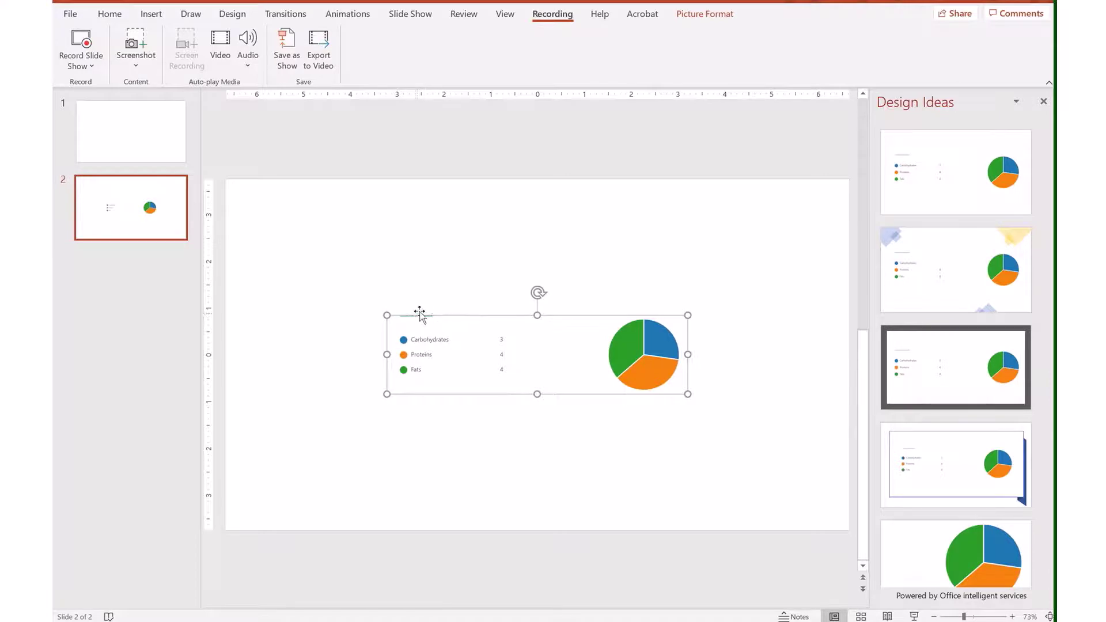
click(441, 286)
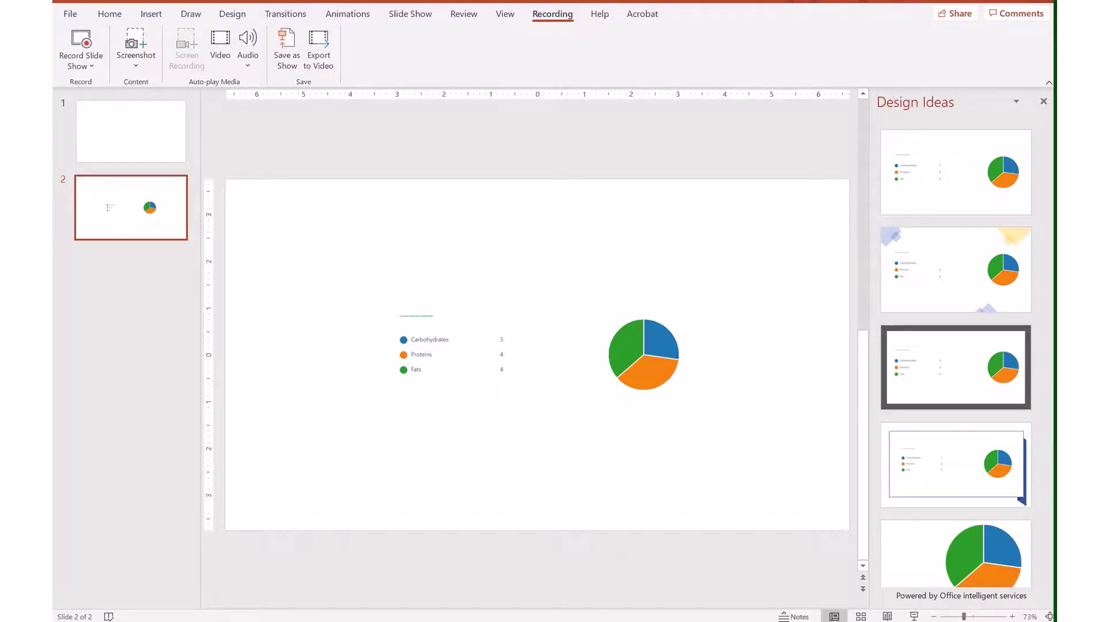
- Back in Forms, snip just the Breakfast pie without its legend and copy it
click(585, 562)
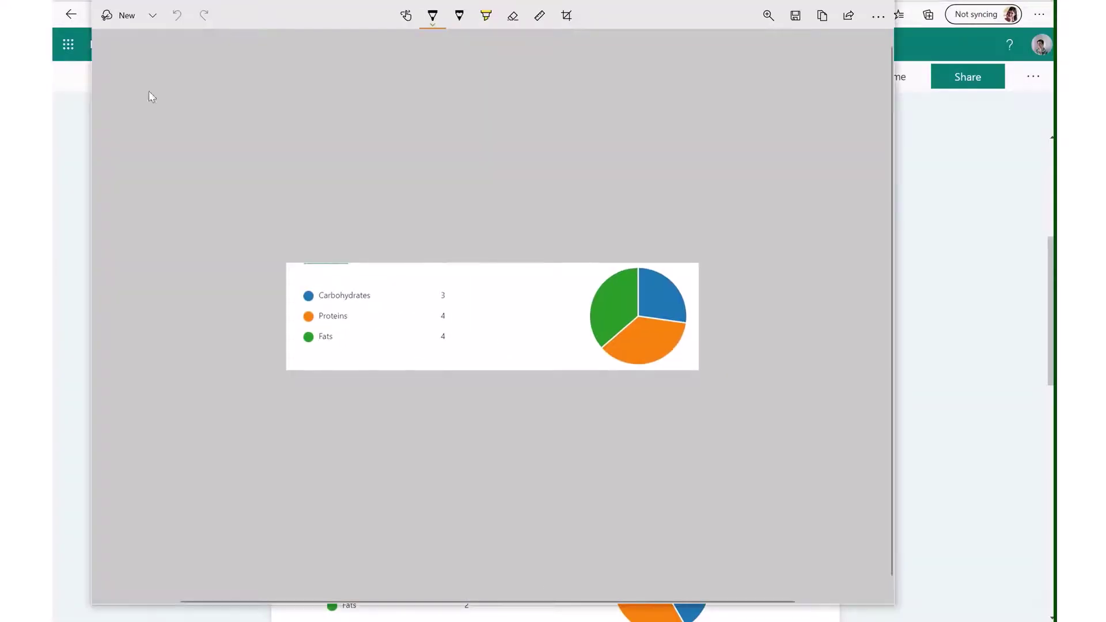
click(128, 12)
drag(582, 231, 733, 354)
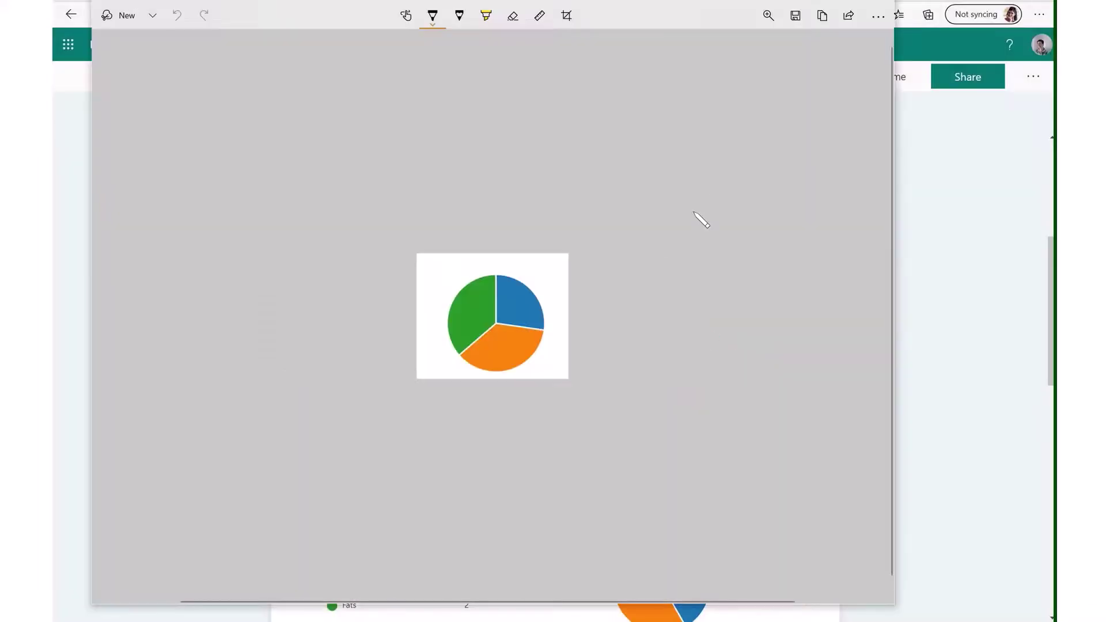
click(823, 18)
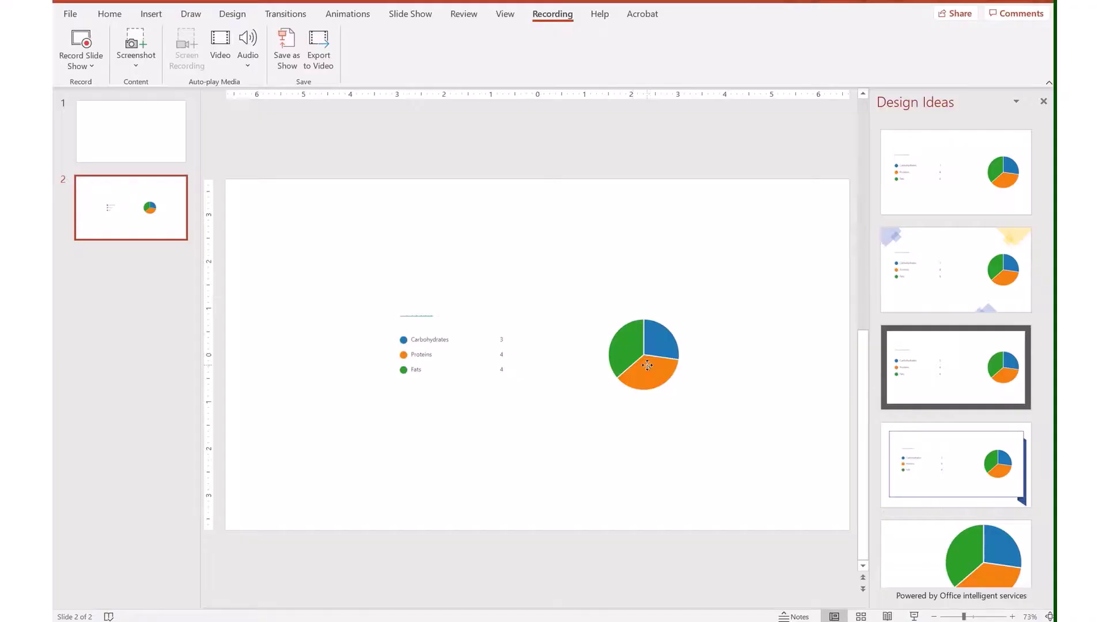
- Replace the slide 2 picture with the pie-only snip, enlarged and moved toward the centre
click(648, 364)
key(Delete)
key(ctrl+v)
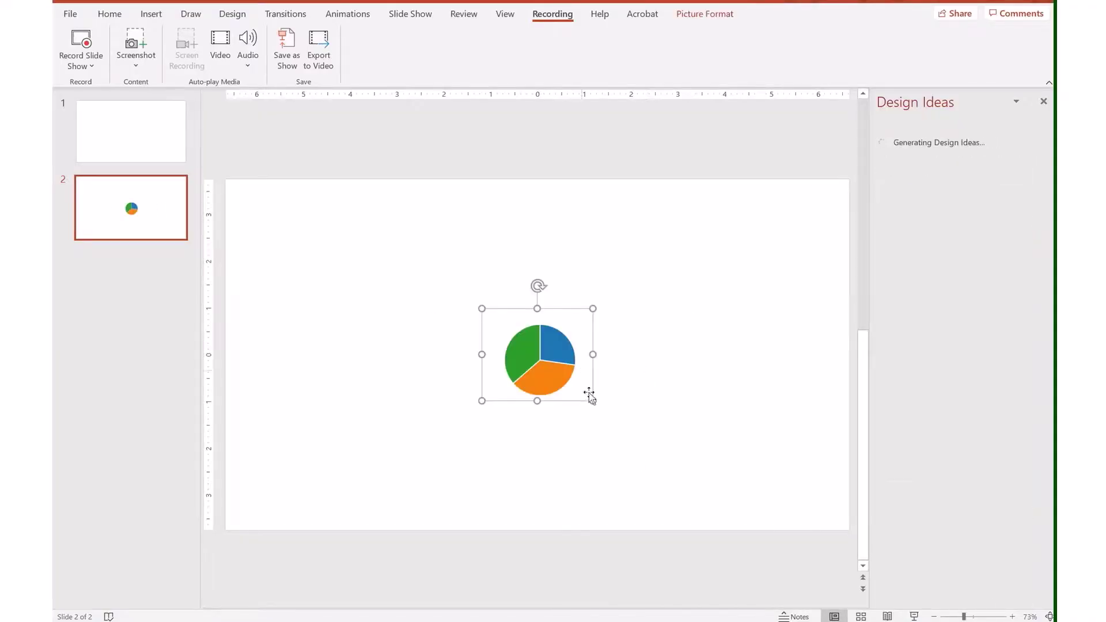
drag(590, 399, 733, 516)
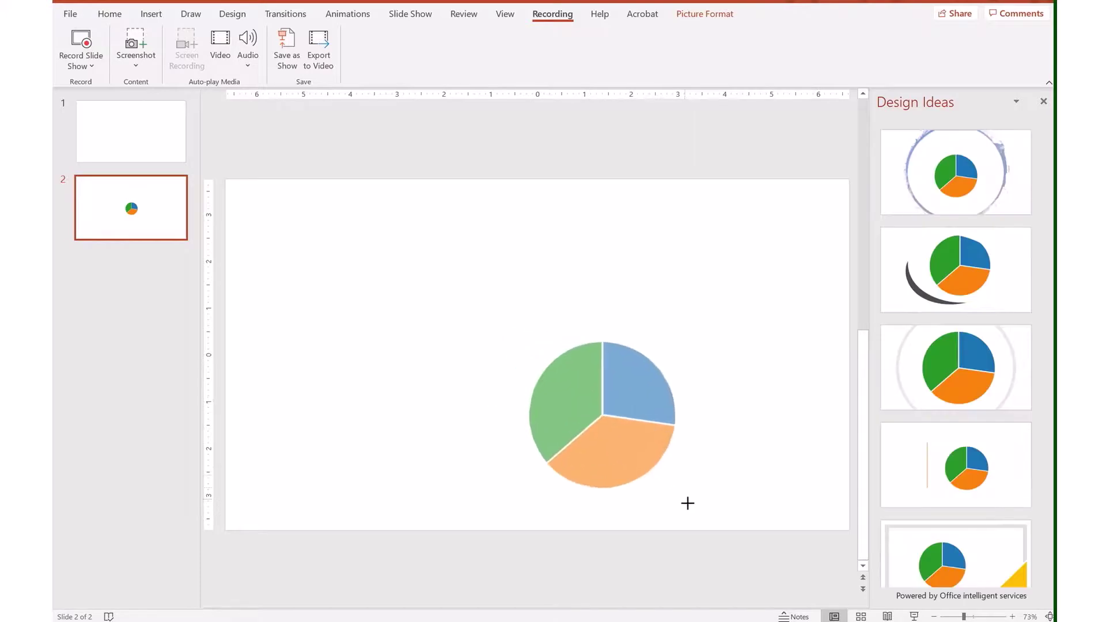
drag(649, 441, 644, 384)
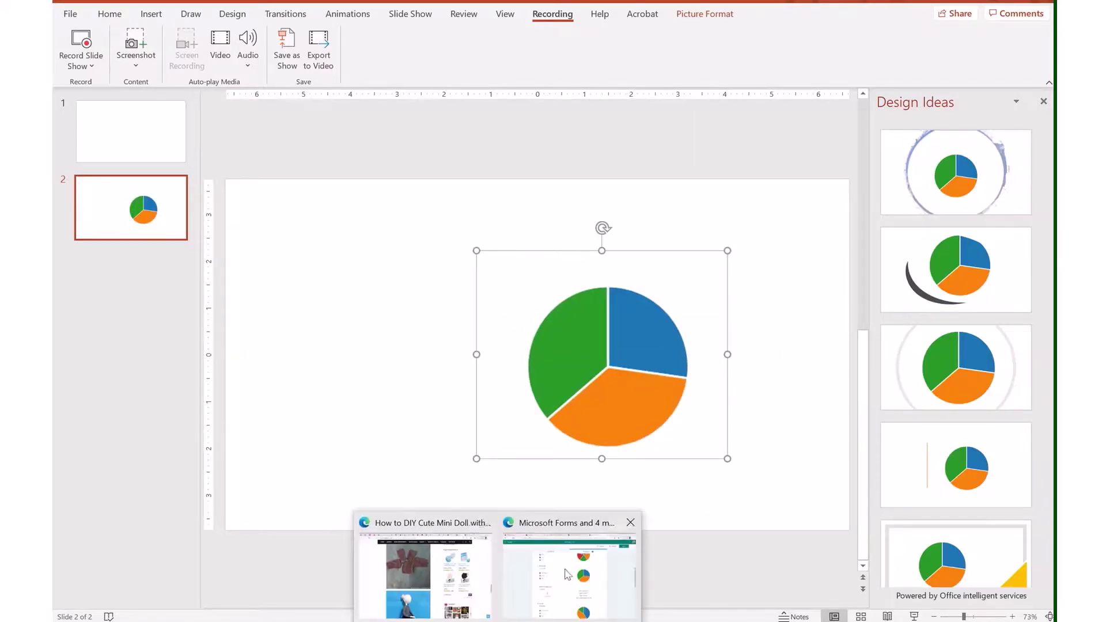
- Snip just the Breakfast legend from the Forms page, copy it, and return to PowerPoint
click(568, 575)
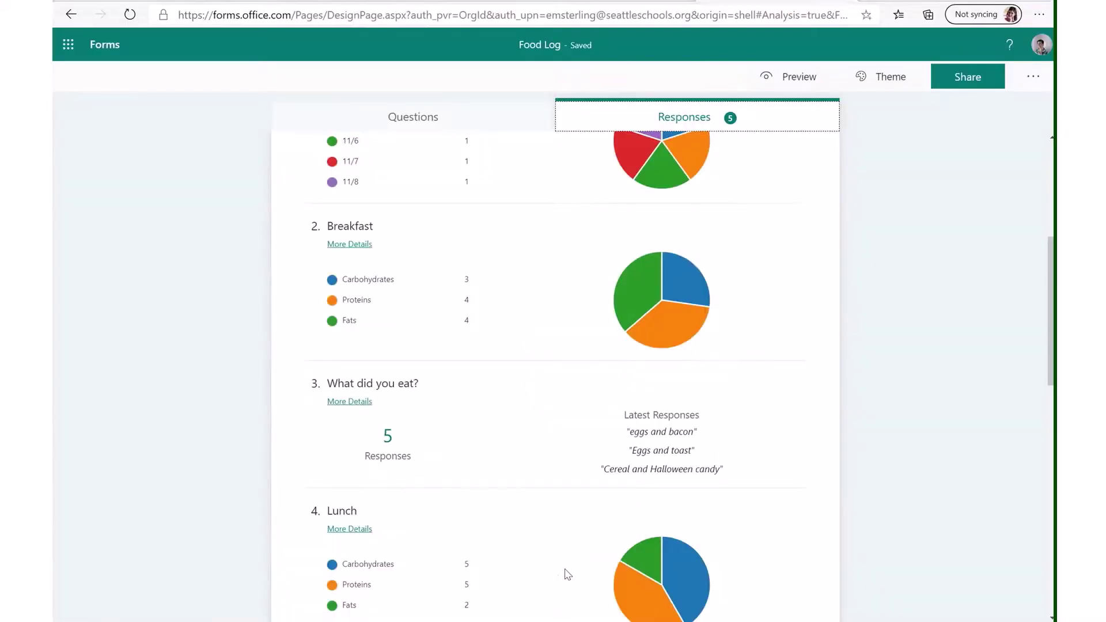
click(654, 595)
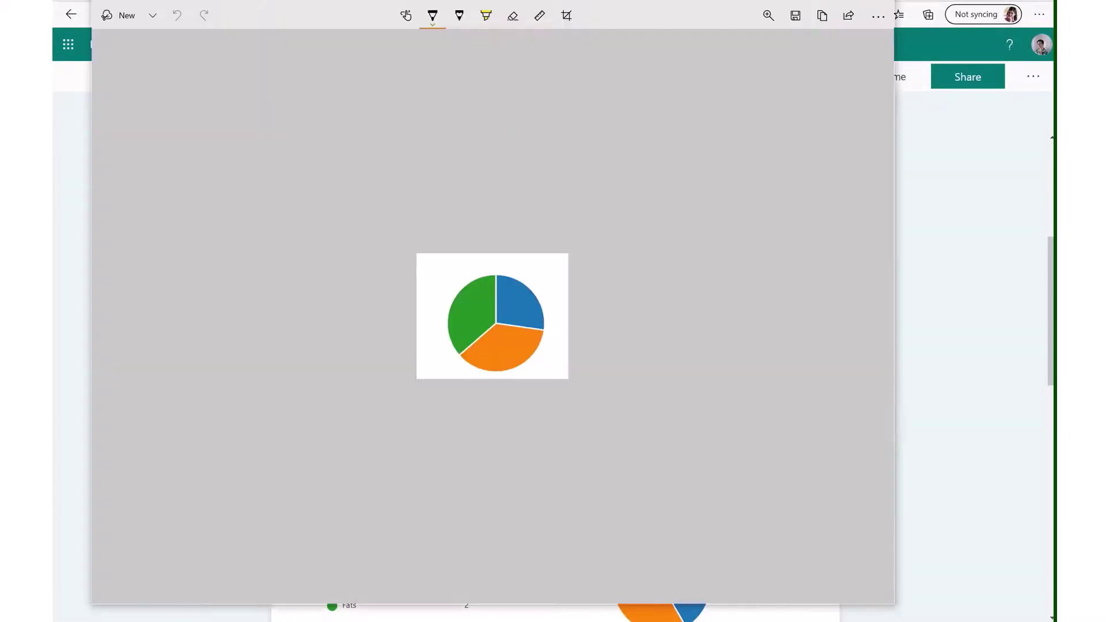
click(117, 21)
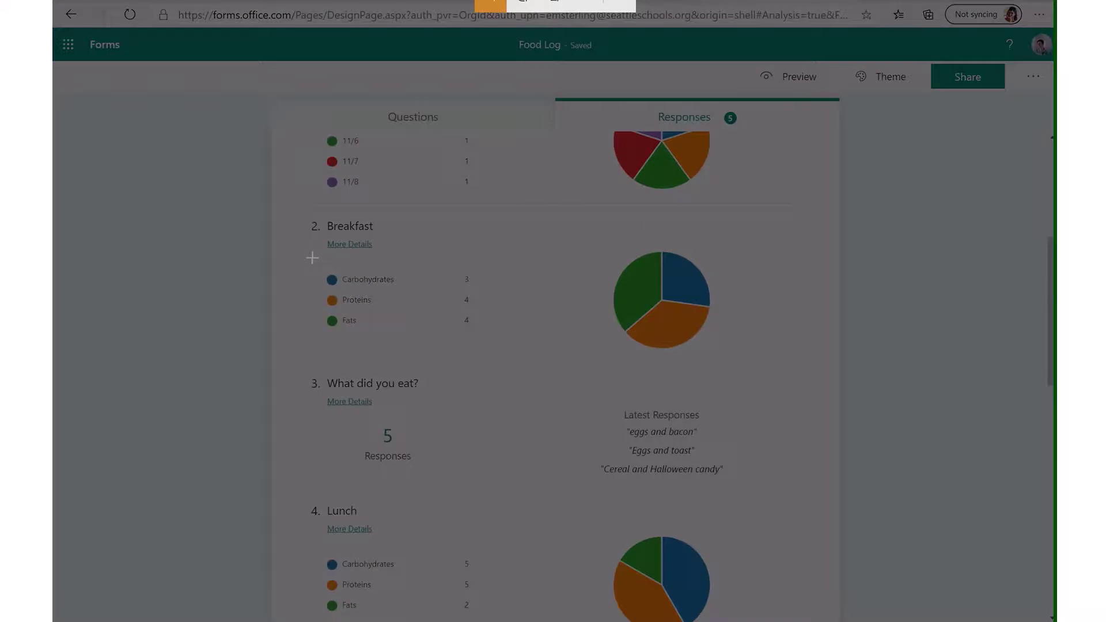
drag(312, 258, 483, 344)
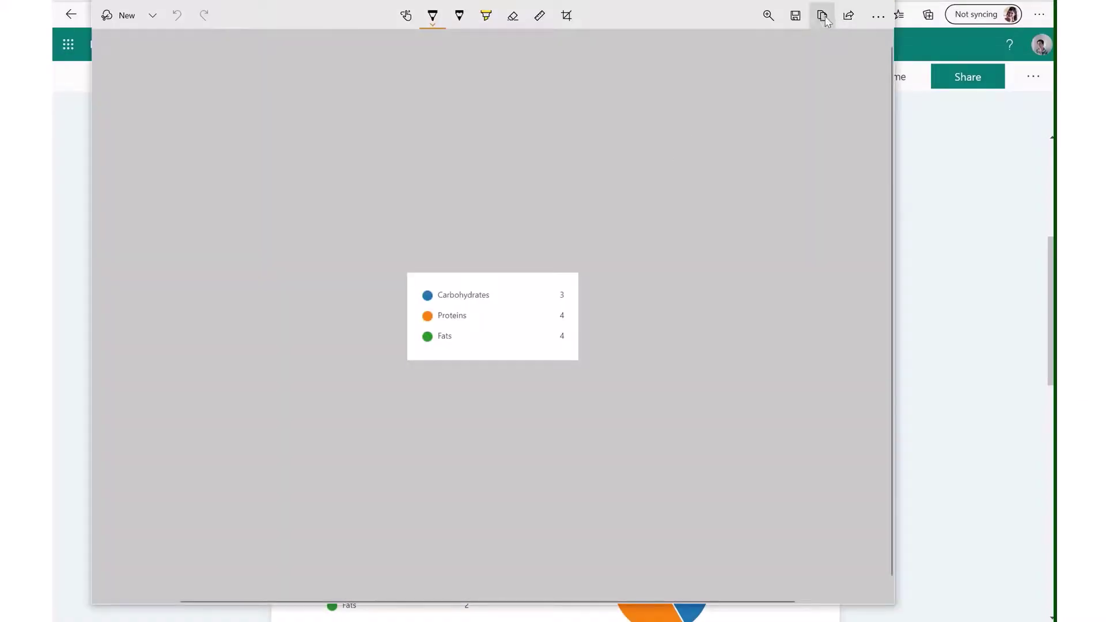
click(822, 17)
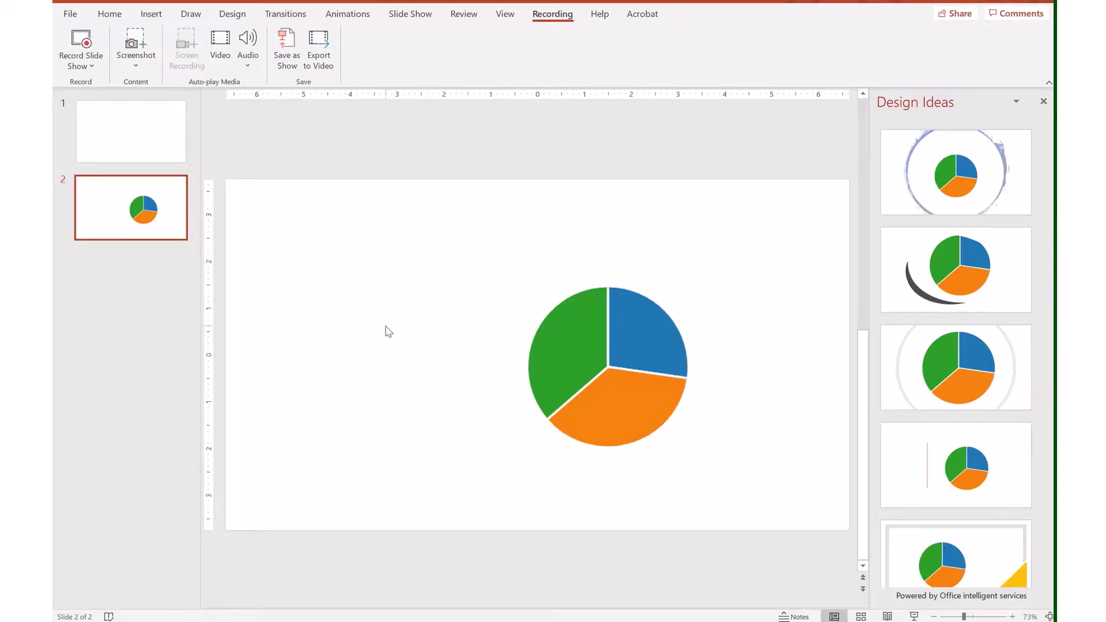
- Paste the legend snip, move it left of the pie chart and enlarge it
key(ctrl+v)
drag(499, 337, 383, 337)
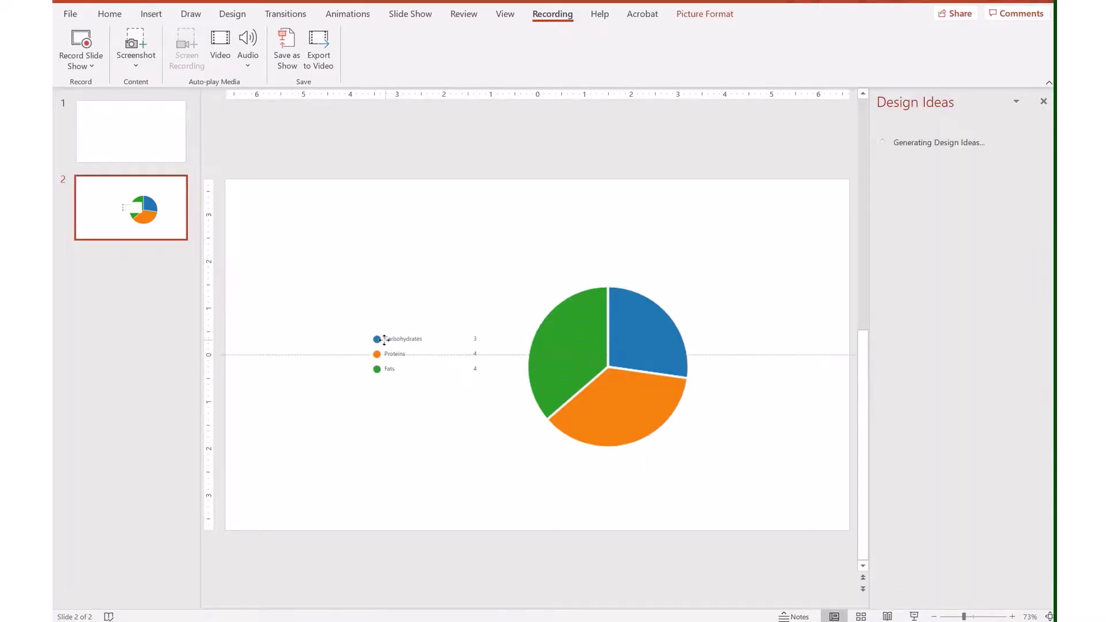
drag(482, 387, 507, 413)
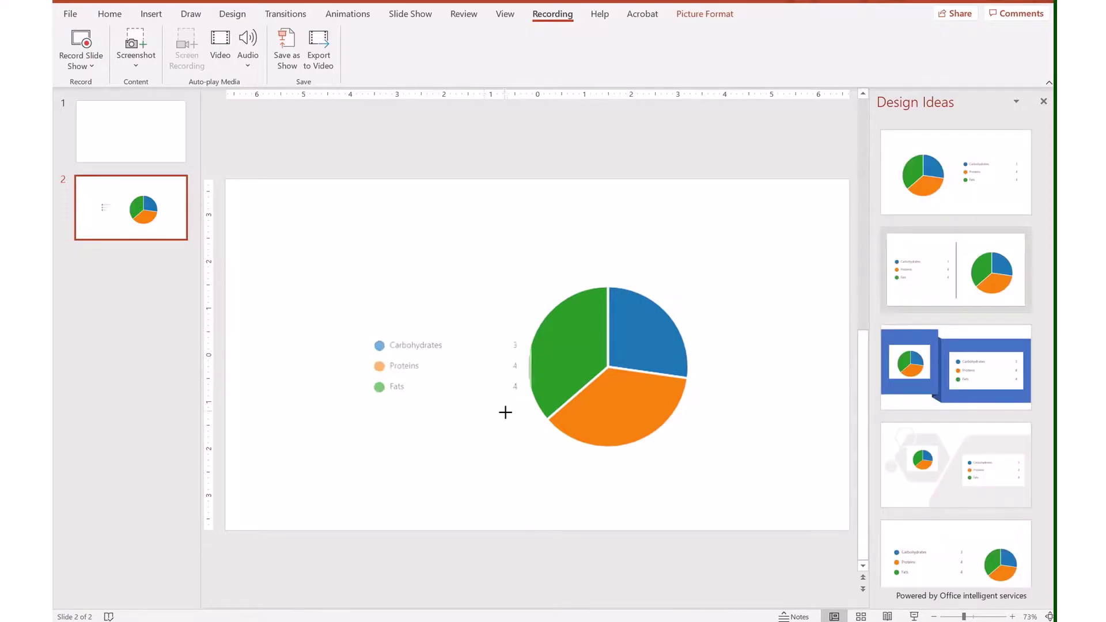
drag(469, 363, 434, 352)
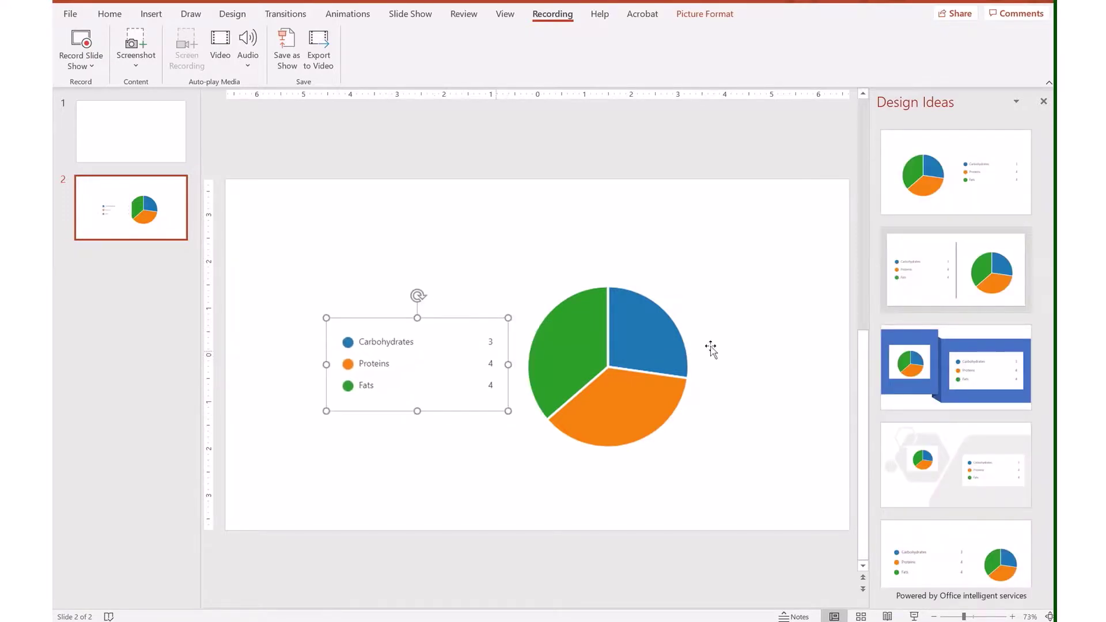
click(753, 350)
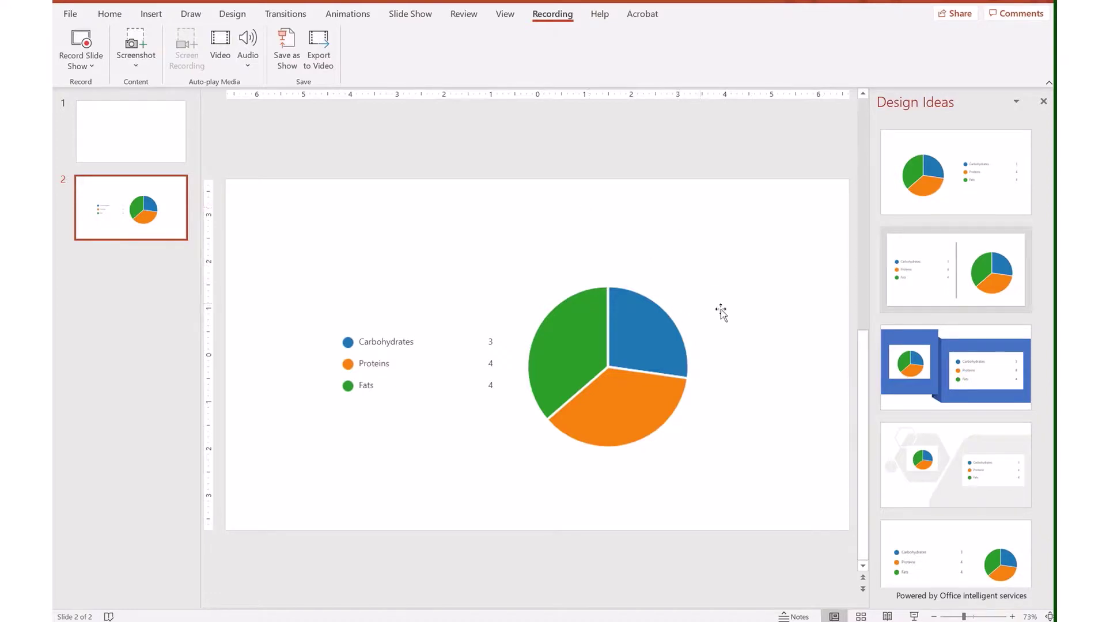
- Add a text box 'Examples: cereal' and place it just above the pie's upper right
click(149, 15)
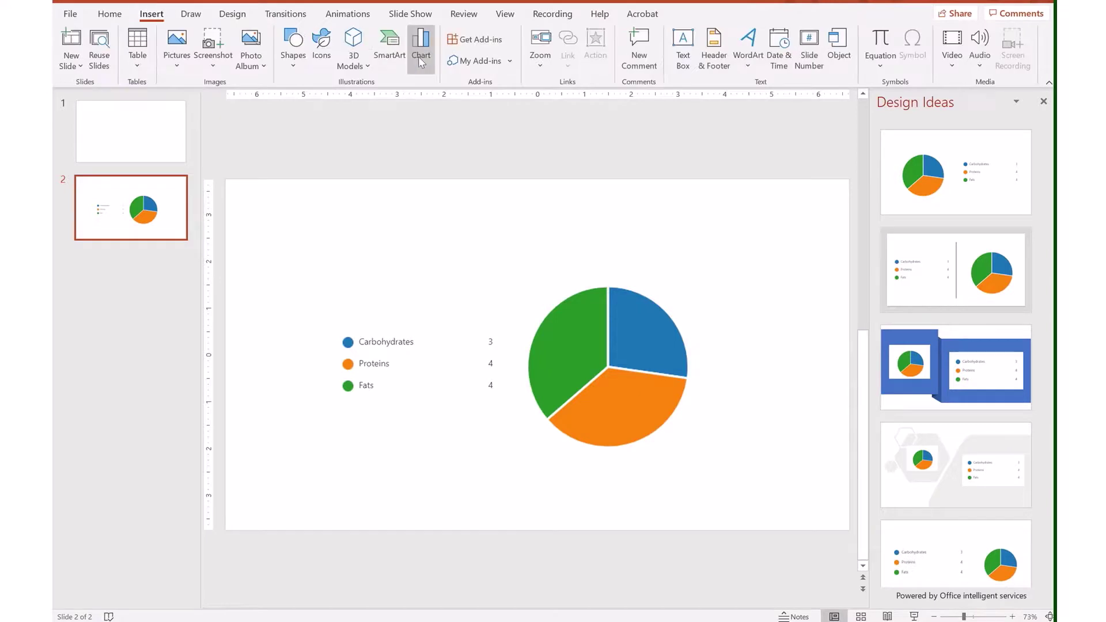
click(682, 53)
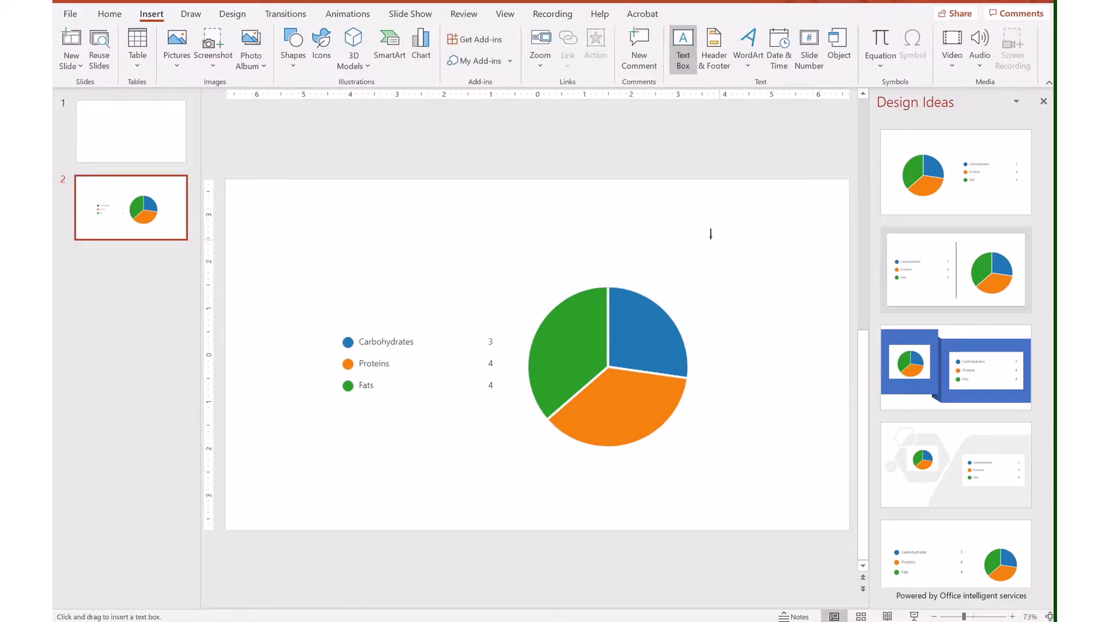
drag(682, 227, 802, 301)
text(Examples)
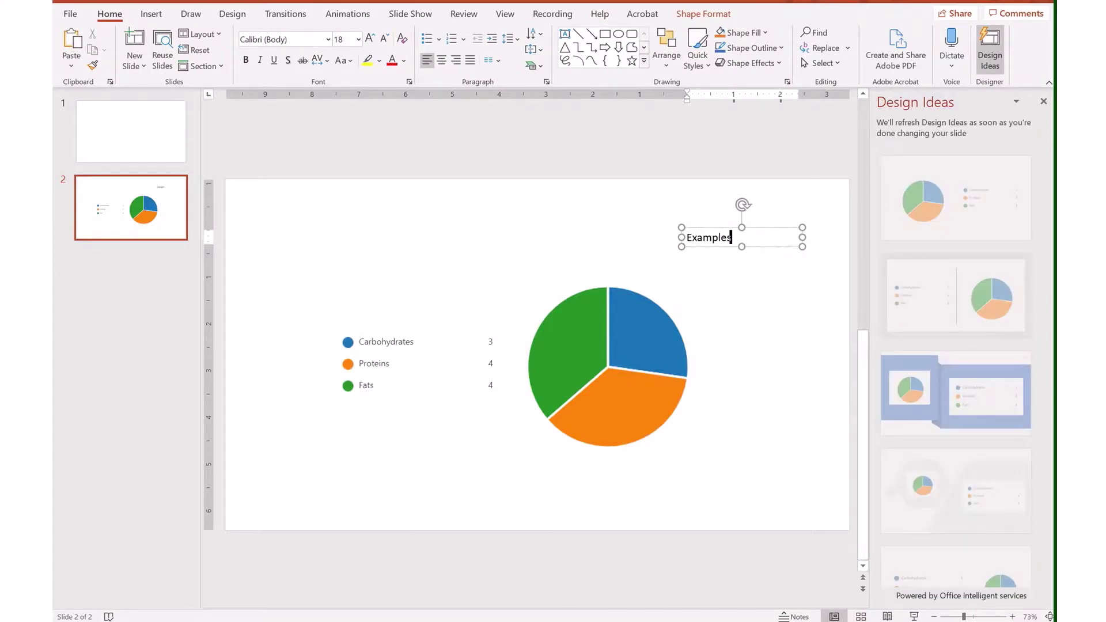
text(: cere)
text(a)
text(l)
drag(707, 230, 704, 278)
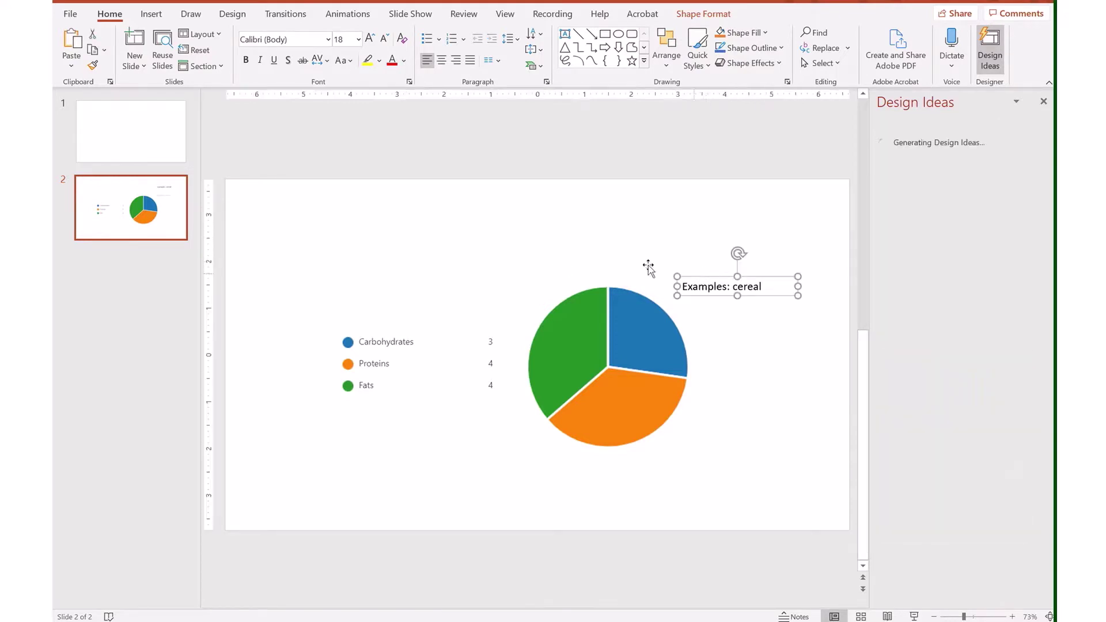
click(625, 251)
click(376, 240)
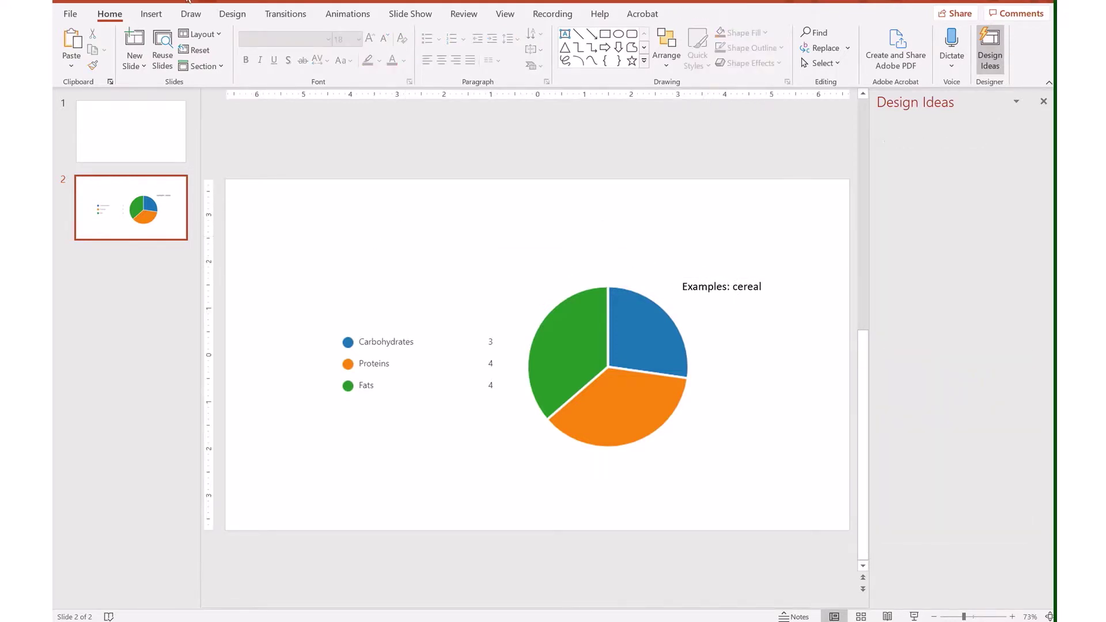
click(152, 15)
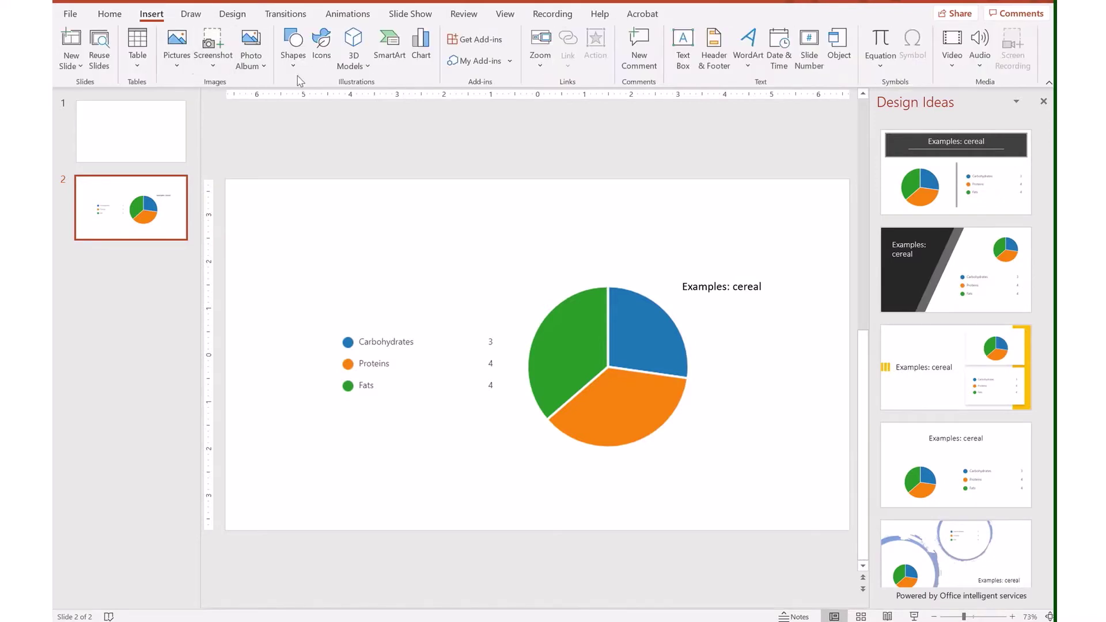
- Draw a short line arrow from the label down to the pie's blue slice
click(295, 61)
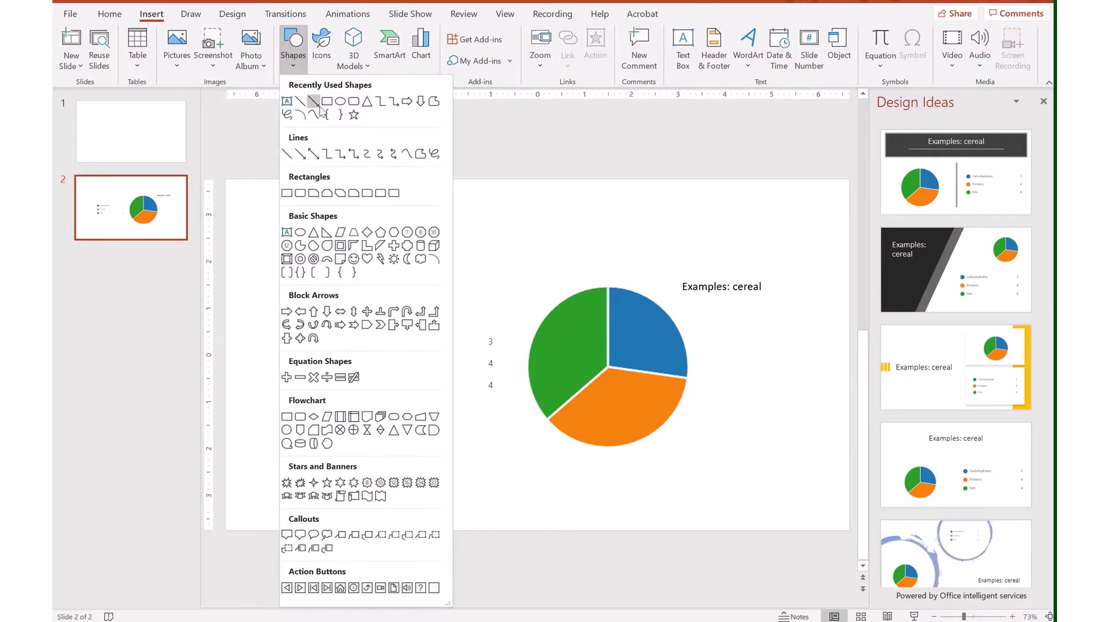
click(315, 102)
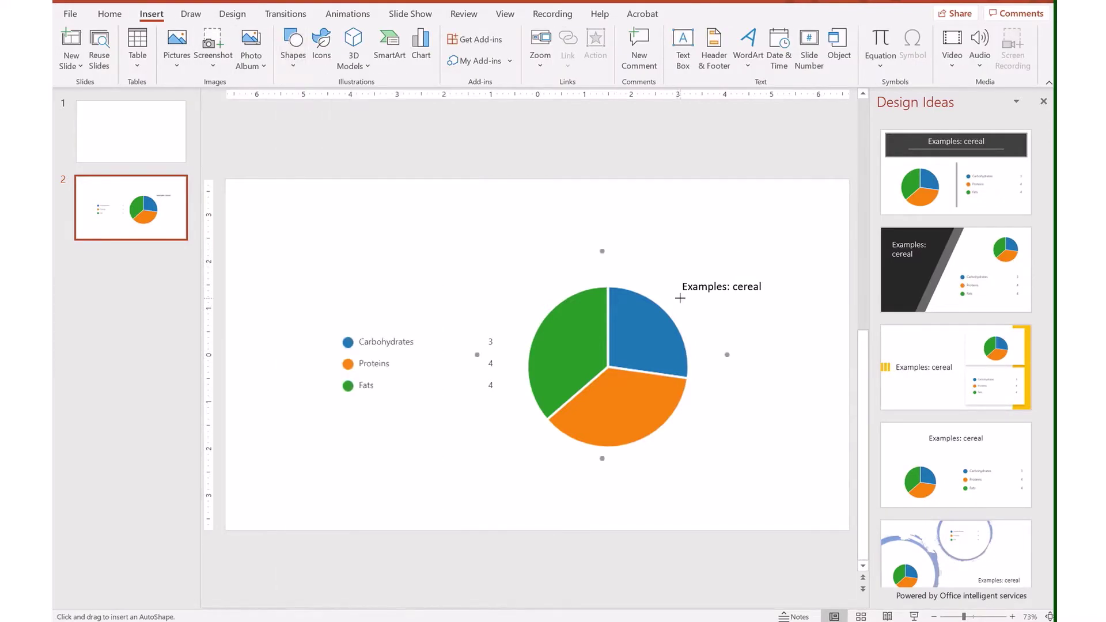
drag(681, 298, 666, 308)
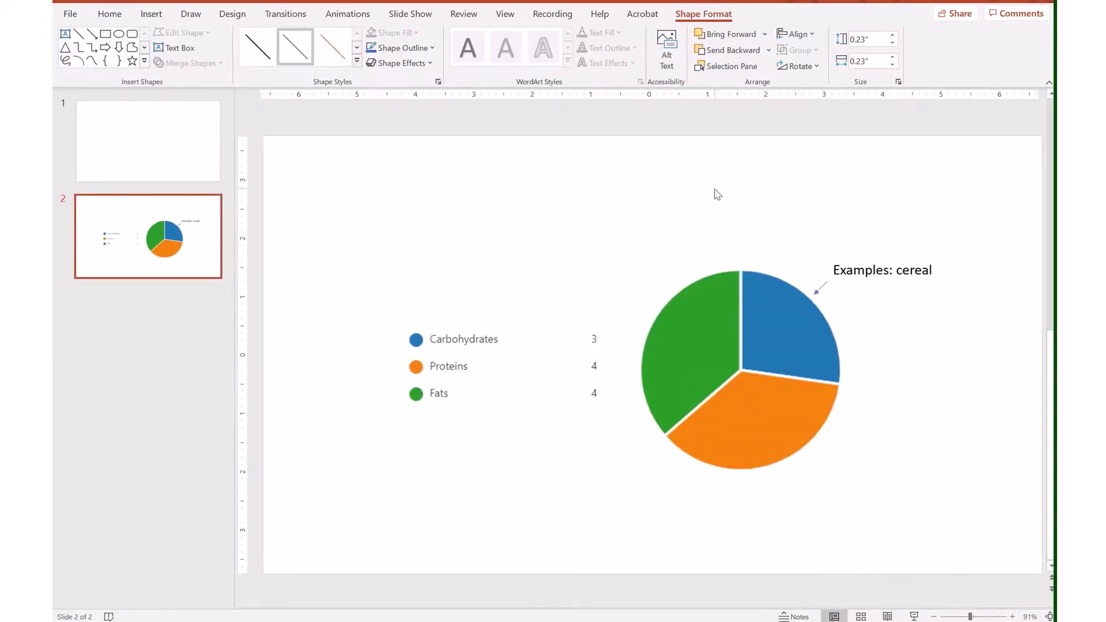
click(890, 328)
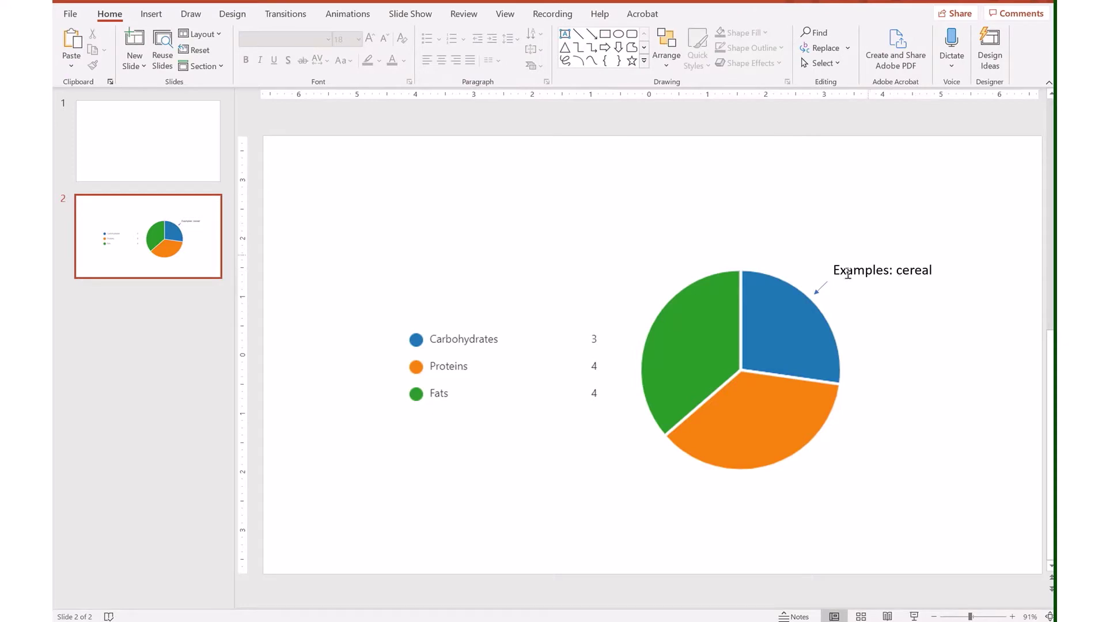